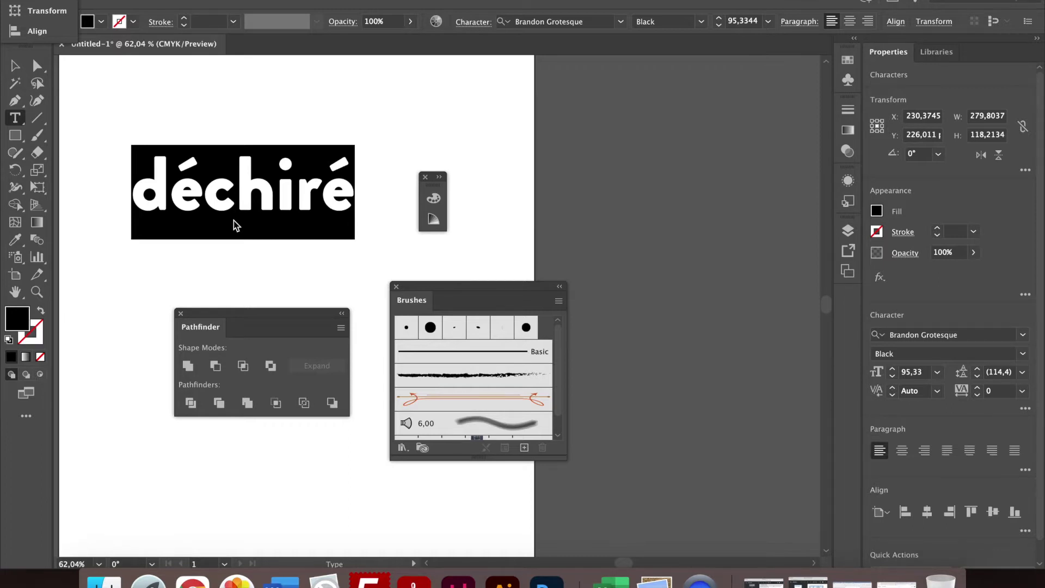
- Delete the old déchiré letters and the leftover empty text object
{"action": "left_click", "coordinate": [187, 196]}
{"action": "left_click_drag", "start_coordinate": [354, 196], "coordinate": [138, 202]}
{"action": "key", "text": "ctrl+c"}
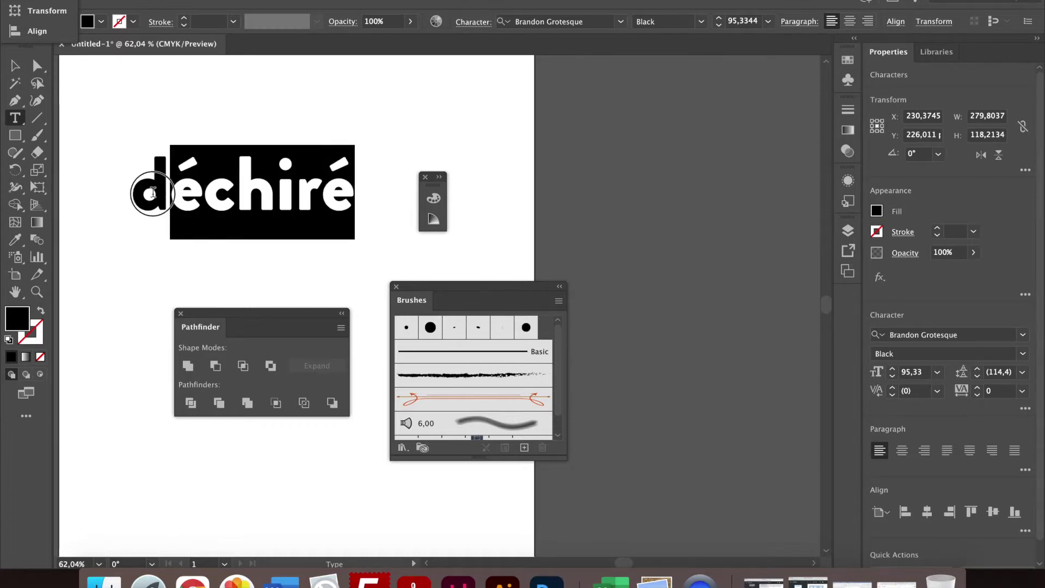
{"action": "key", "text": "BackSpace"}
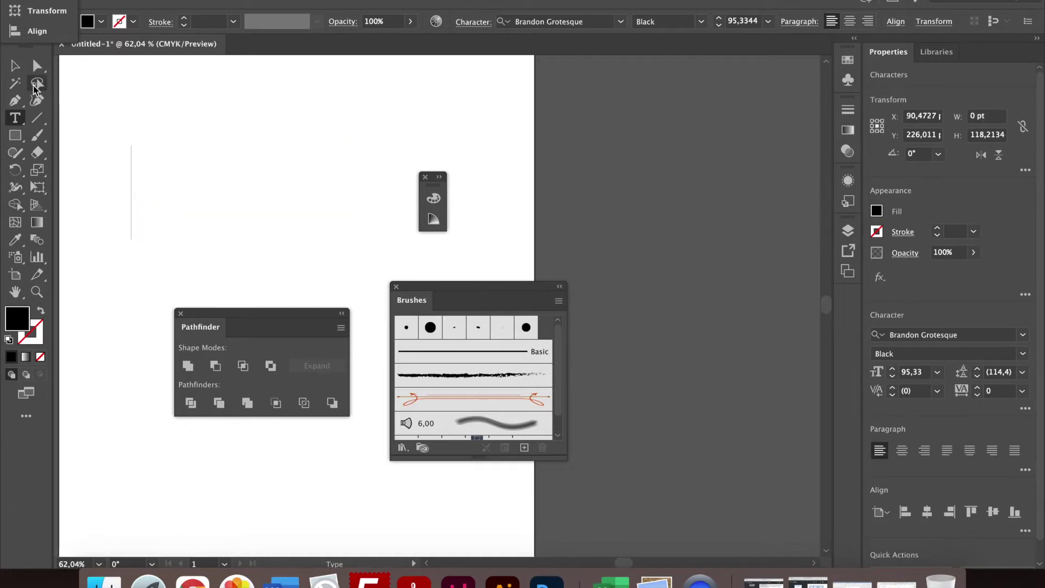
{"action": "left_click", "coordinate": [15, 67]}
{"action": "key", "text": "Delete"}
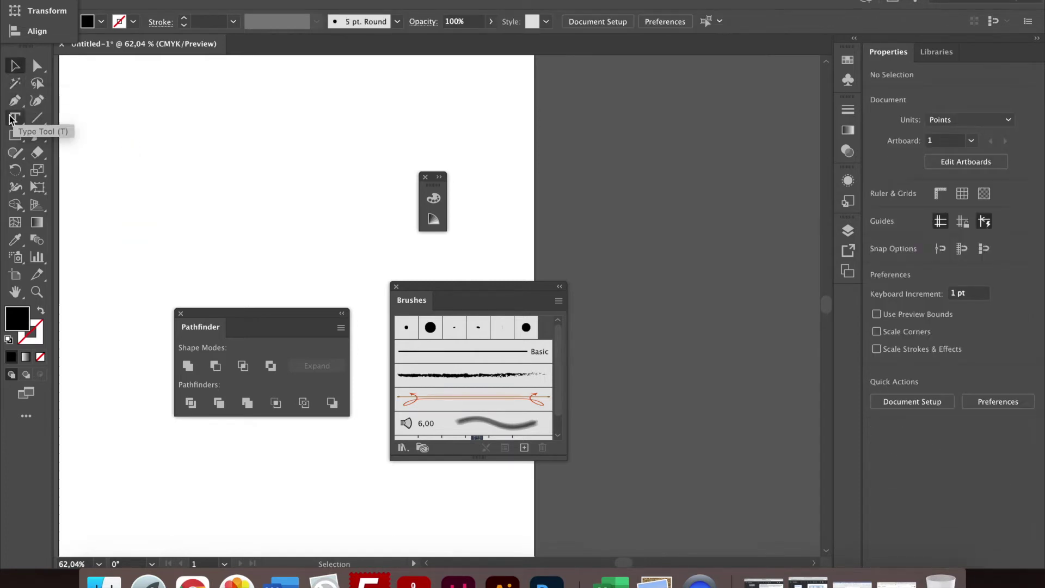
- Paste déchiré as new point text near the top-left of the artboard and select it
{"action": "left_click", "coordinate": [15, 117]}
{"action": "left_click", "coordinate": [139, 164]}
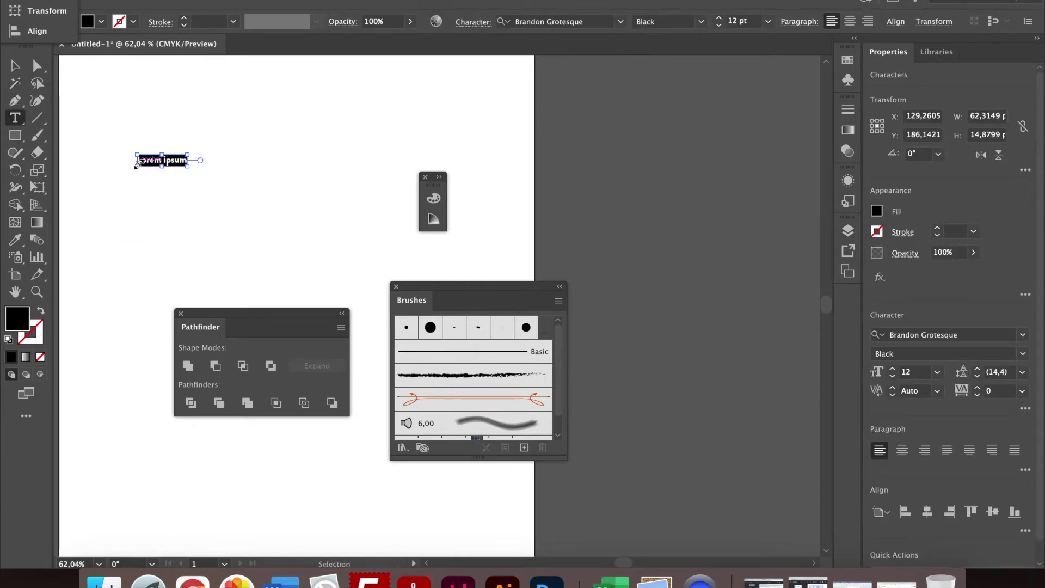
{"action": "key", "text": "ctrl+v"}
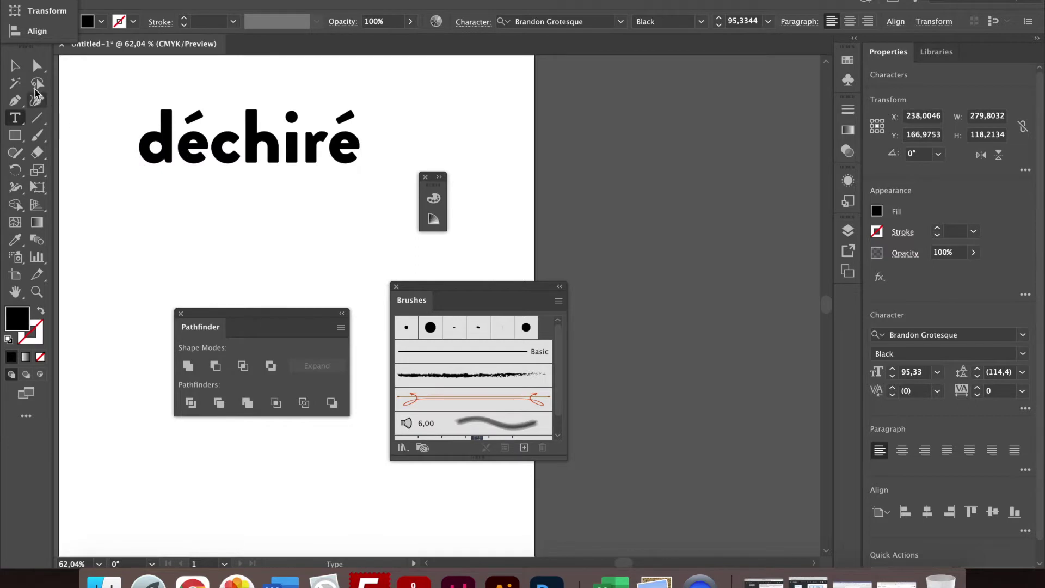
{"action": "left_click", "coordinate": [15, 66]}
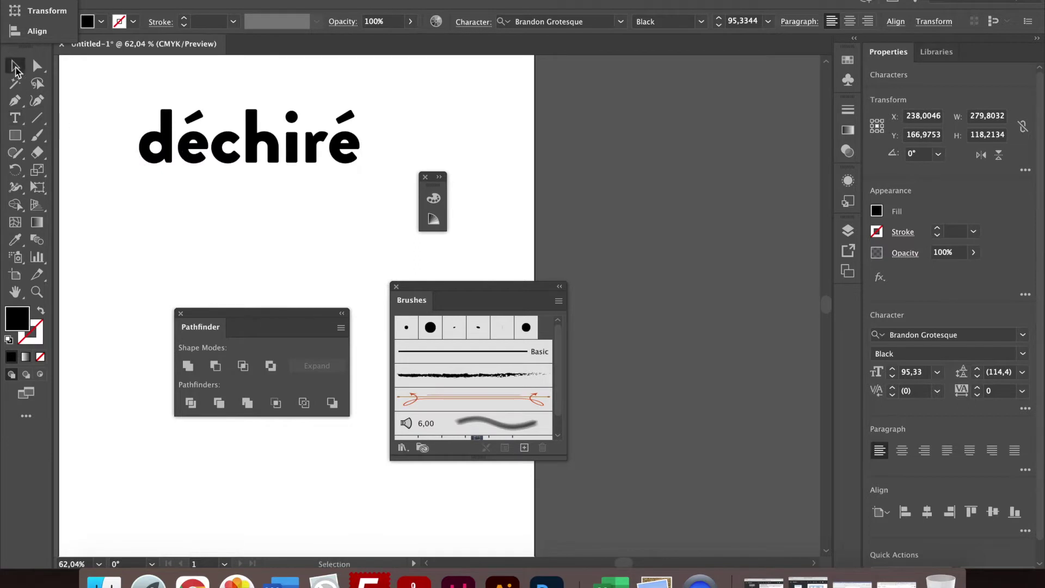
- Apply All Caps from the Character panel menu so the word reads DÉCHIRÉ, then reselect it
{"action": "left_click", "coordinate": [473, 23]}
{"action": "left_click", "coordinate": [484, 34]}
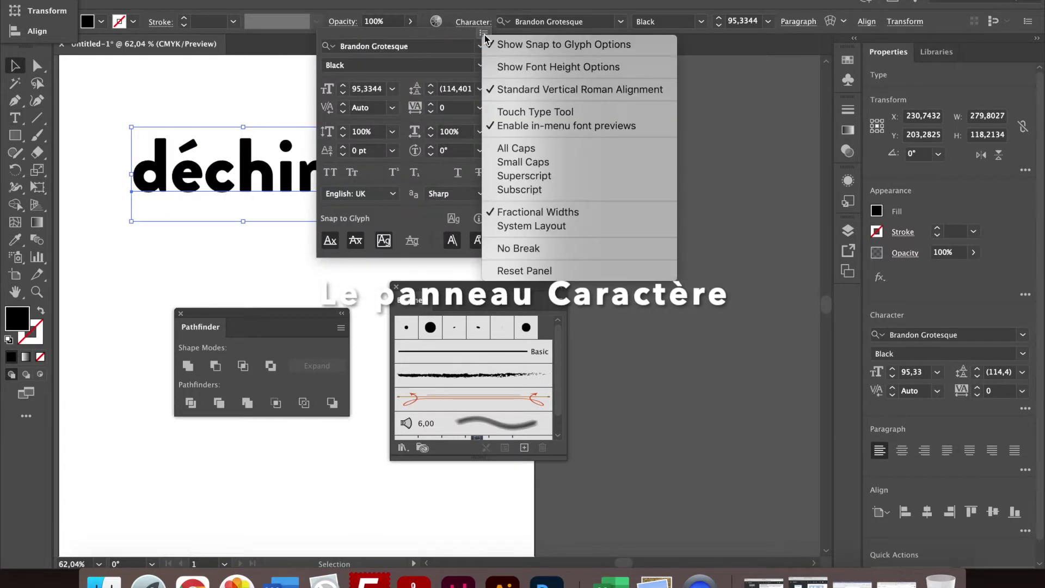
{"action": "left_click", "coordinate": [542, 151]}
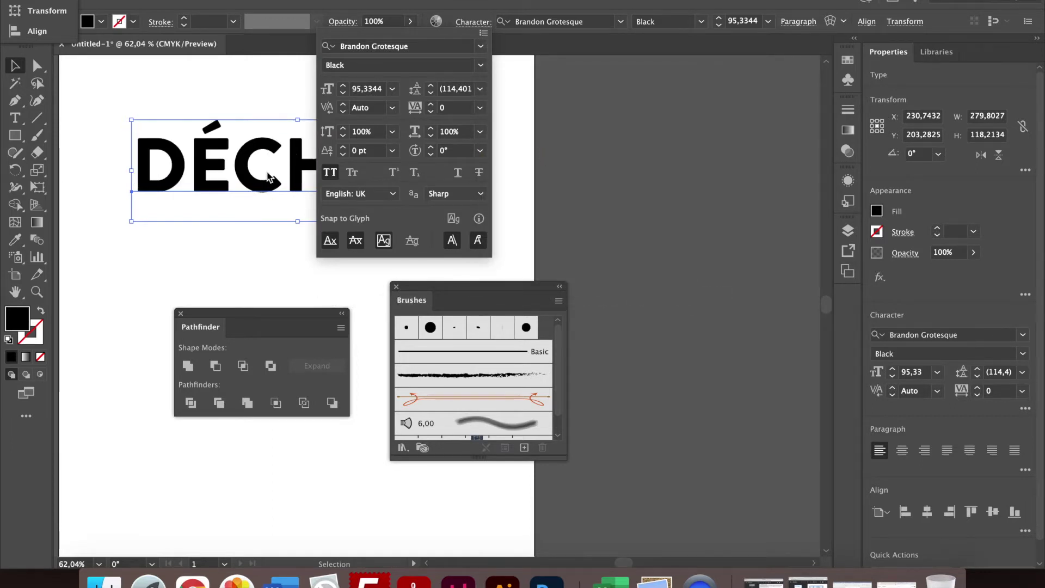
{"action": "left_click", "coordinate": [246, 218]}
{"action": "double_click", "coordinate": [266, 184]}
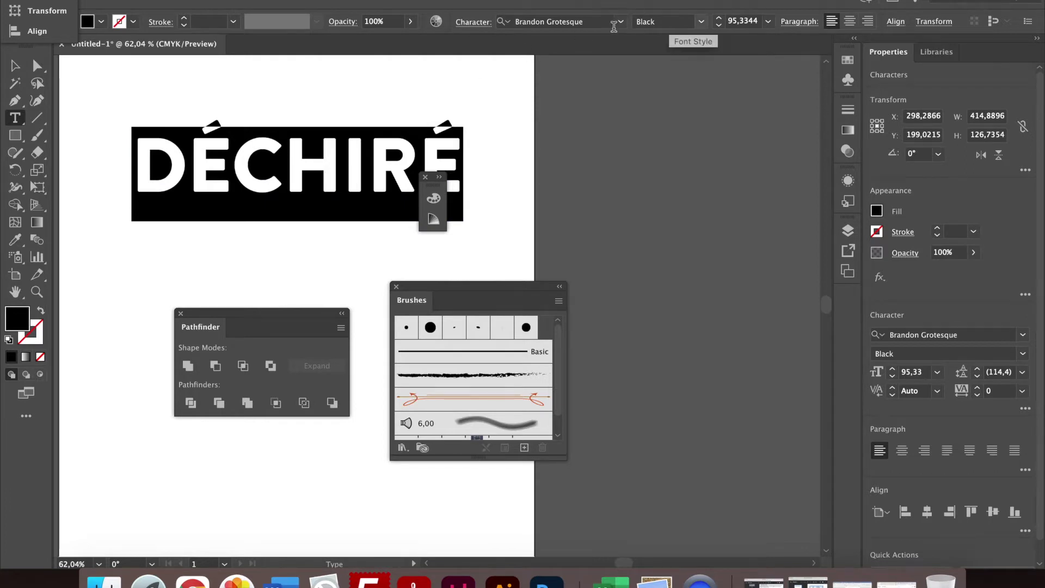
{"action": "left_click", "coordinate": [15, 67]}
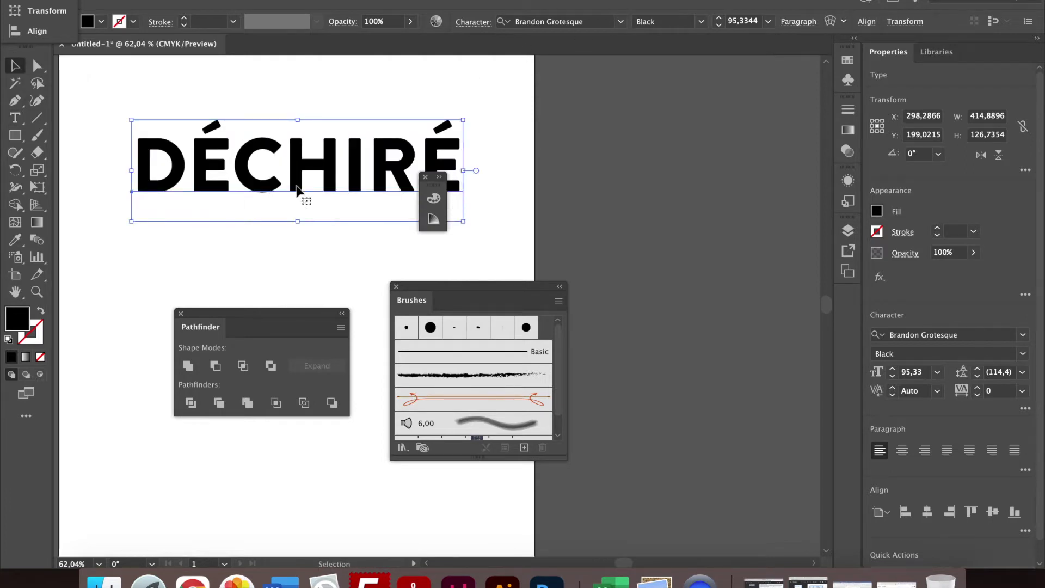
- Convert the DÉCHIRÉ text to vector outlines with Create Outlines
{"action": "left_click_drag", "start_coordinate": [434, 185], "coordinate": [606, 295]}
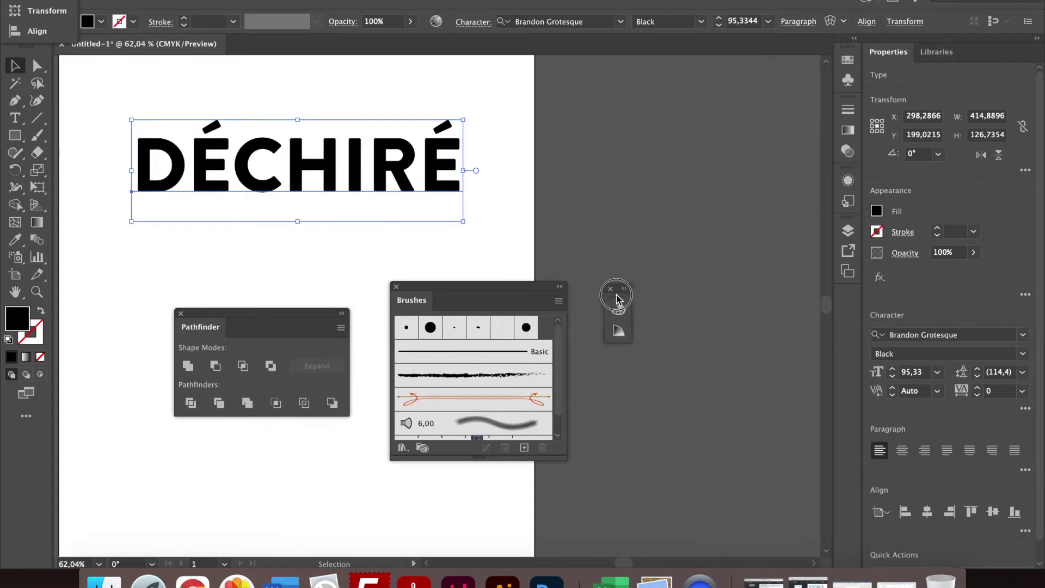
{"action": "scroll", "coordinate": [395, 175], "scroll_direction": "up", "scroll_amount": 2}
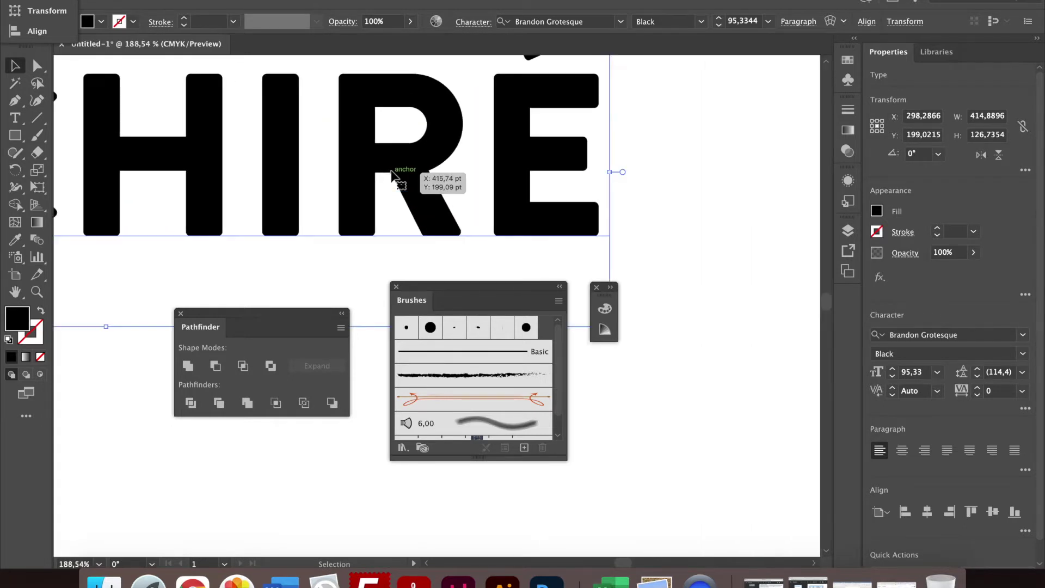
{"action": "scroll", "coordinate": [435, 284], "scroll_direction": "down", "scroll_amount": 2}
{"action": "right_click", "coordinate": [349, 198]}
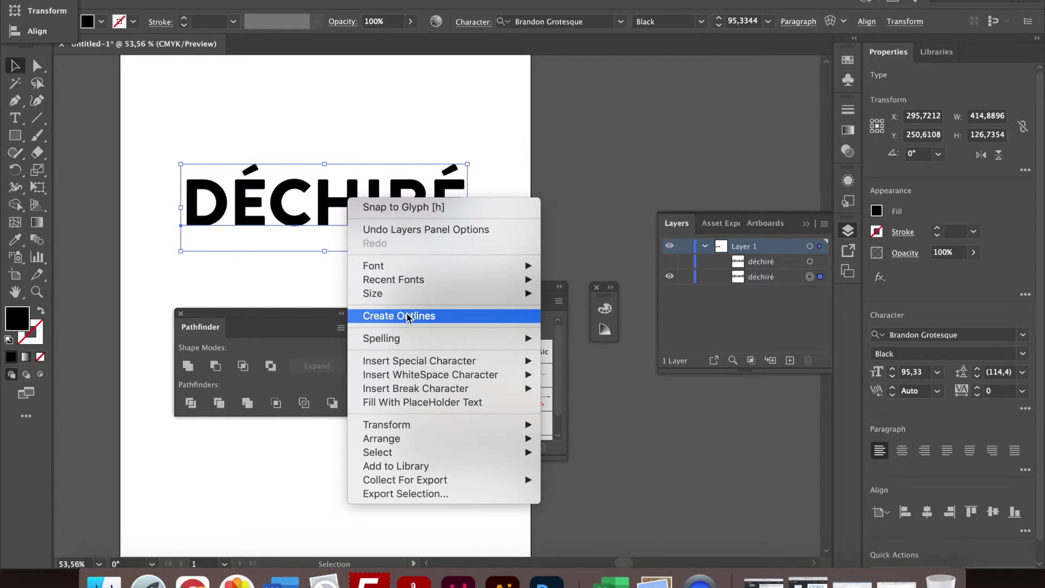
{"action": "left_click", "coordinate": [463, 315]}
- Check the outlined letter paths in Outline view (Ctrl+Y), then return to Preview
{"action": "scroll", "coordinate": [362, 229], "scroll_direction": "up", "scroll_amount": 2}
{"action": "key", "text": "a"}
{"action": "key", "text": "ctrl+y"}
{"action": "key", "text": "v"}
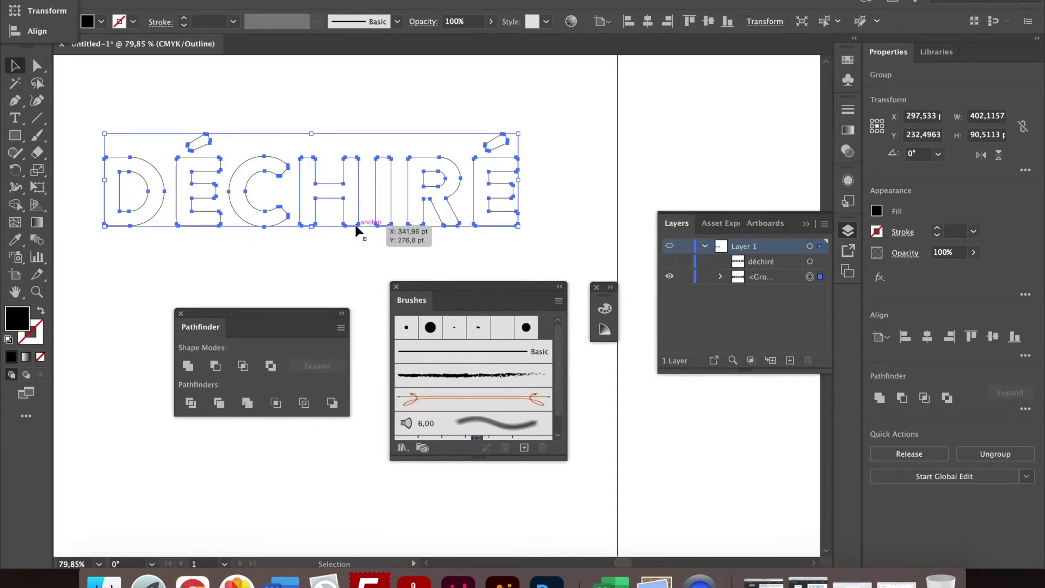
{"action": "key", "text": "ctrl+y"}
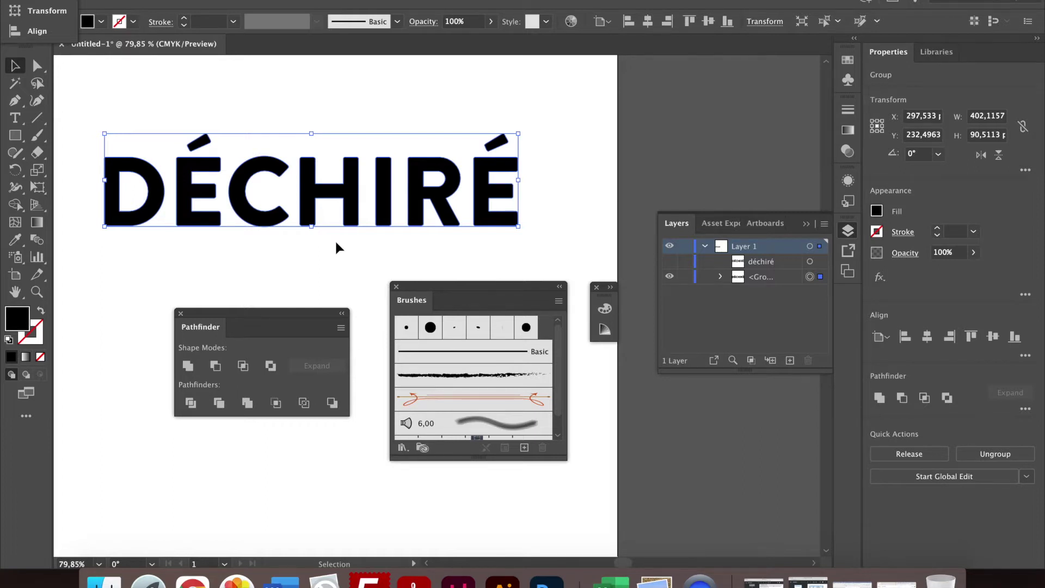
- Move DÉCHIRÉ lower and add point text CASSÉ above it
{"action": "scroll", "coordinate": [336, 247], "scroll_direction": "down", "scroll_amount": 3, "text": "alt"}
{"action": "left_click_drag", "start_coordinate": [331, 223], "coordinate": [325, 282]}
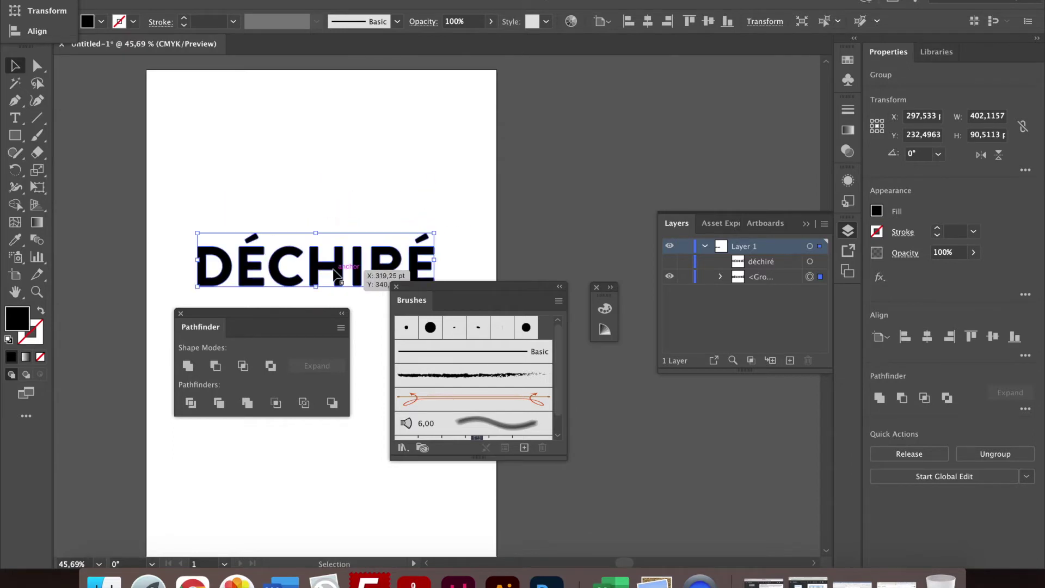
{"action": "left_click", "coordinate": [17, 123]}
{"action": "left_click", "coordinate": [250, 159]}
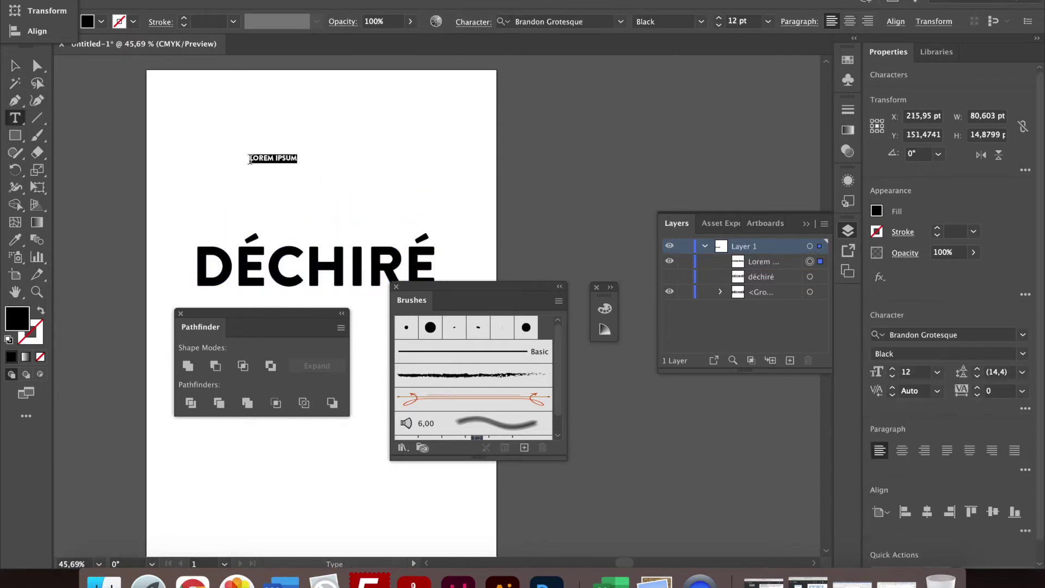
{"action": "type", "text": "CASSÉ"}
{"action": "left_click", "coordinate": [15, 83]}
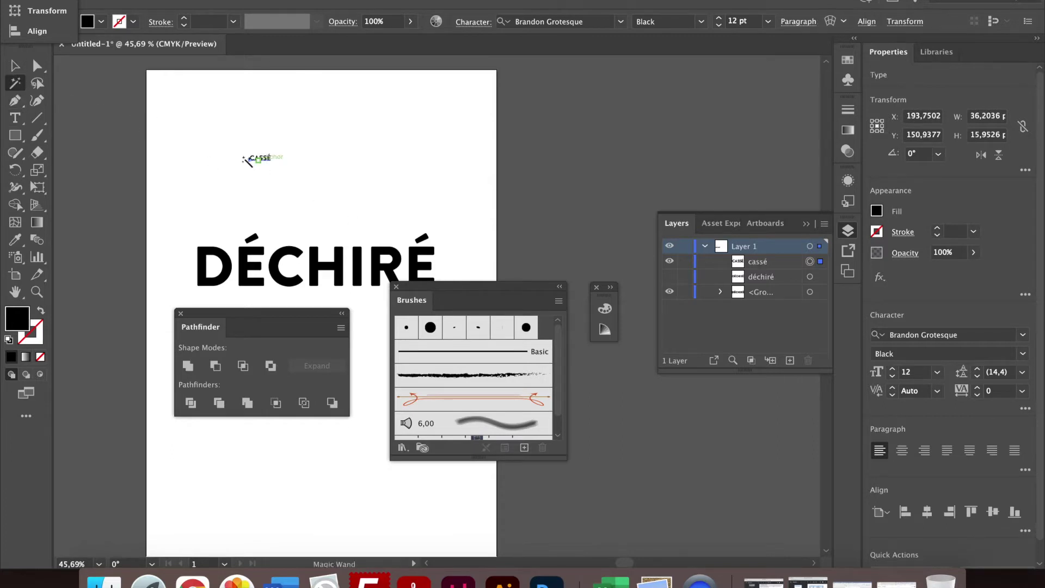
- Scale CASSÉ to match DÉCHIRÉ, place it above, and convert it to outlines
{"action": "left_click", "coordinate": [15, 66]}
{"action": "left_click_drag", "start_coordinate": [271, 164], "coordinate": [486, 241]}
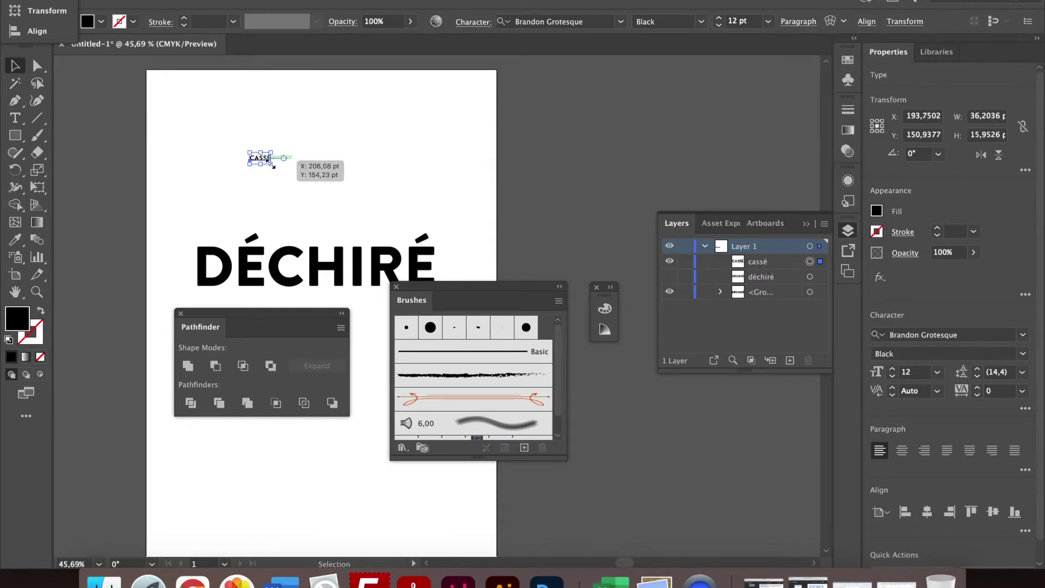
{"action": "left_click_drag", "start_coordinate": [372, 190], "coordinate": [320, 169]}
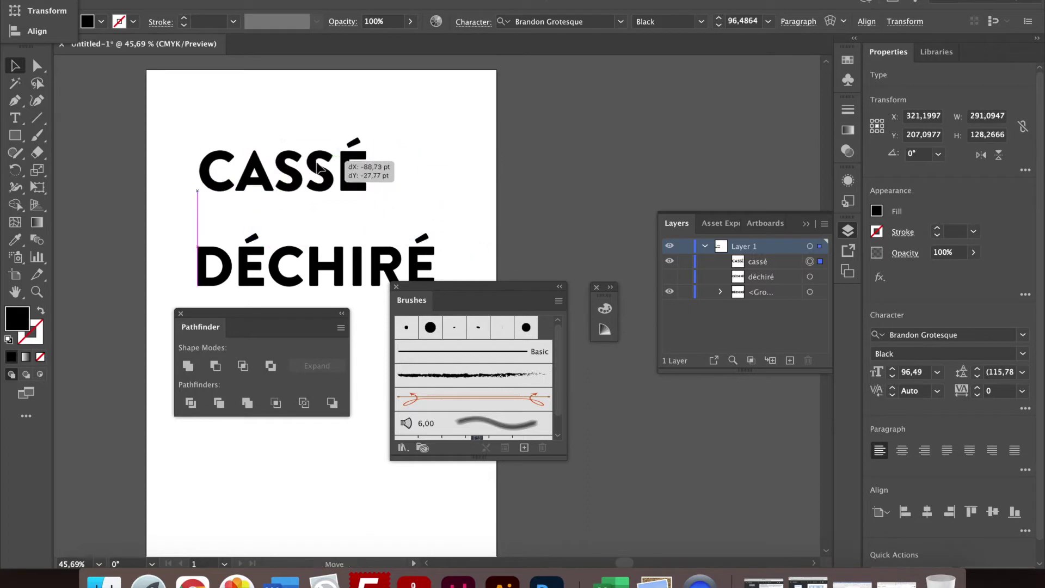
{"action": "right_click", "coordinate": [320, 168]}
{"action": "left_click", "coordinate": [404, 285]}
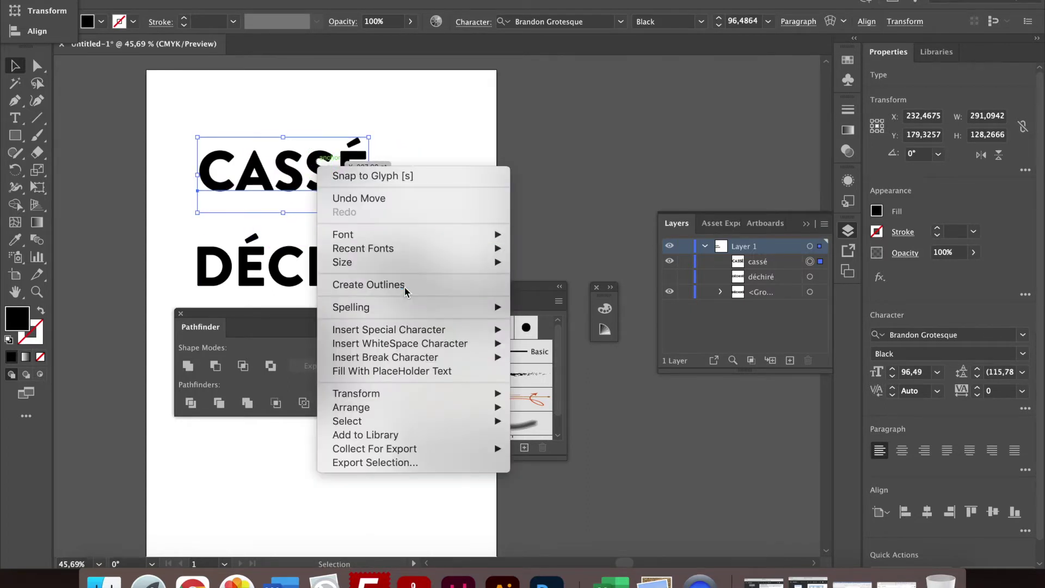
{"action": "scroll", "coordinate": [337, 174], "scroll_direction": "up", "scroll_amount": 4}
{"action": "left_click", "coordinate": [518, 150]}
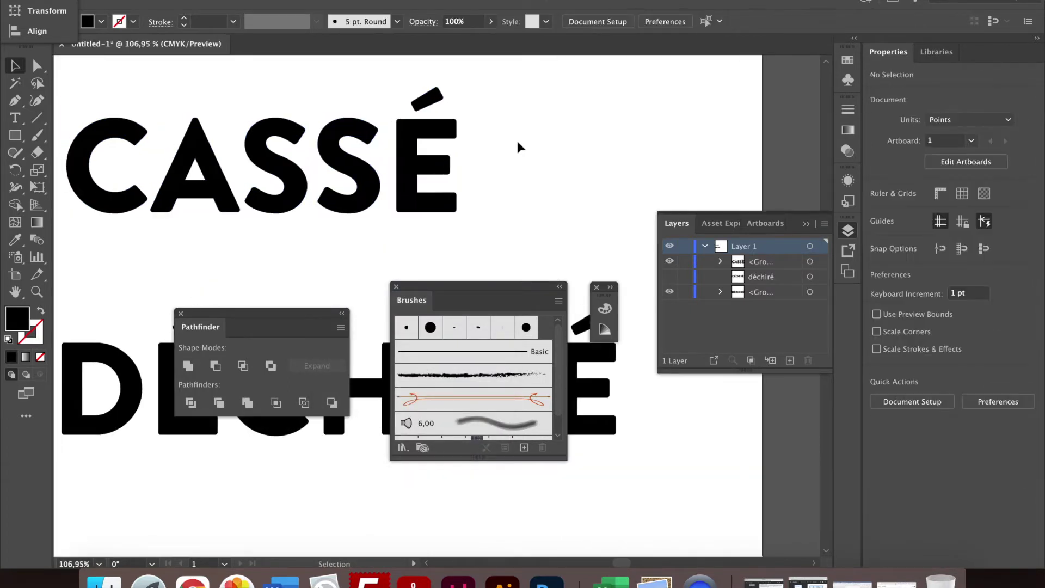
- Draw seven straight Line Segment lines criss-crossing CASSÉ at various angles
{"action": "scroll", "coordinate": [327, 163], "scroll_direction": "left", "scroll_amount": 3}
{"action": "key", "text": "backslash"}
{"action": "left_click_drag", "start_coordinate": [119, 157], "coordinate": [241, 92]}
{"action": "mouse_move", "coordinate": [144, 215]}
{"action": "left_mouse_down"}
{"action": "mouse_move", "coordinate": [296, 120]}
{"action": "mouse_move", "coordinate": [424, 204]}
{"action": "left_mouse_up"}
{"action": "left_click_drag", "start_coordinate": [350, 139], "coordinate": [444, 164]}
{"action": "left_click_drag", "start_coordinate": [333, 98], "coordinate": [511, 240]}
{"action": "mouse_move", "coordinate": [432, 125]}
{"action": "left_mouse_down"}
{"action": "mouse_move", "coordinate": [479, 147]}
{"action": "mouse_move", "coordinate": [351, 220]}
{"action": "left_mouse_up"}
{"action": "left_click_drag", "start_coordinate": [429, 147], "coordinate": [586, 151]}
{"action": "left_click_drag", "start_coordinate": [446, 79], "coordinate": [514, 97]}
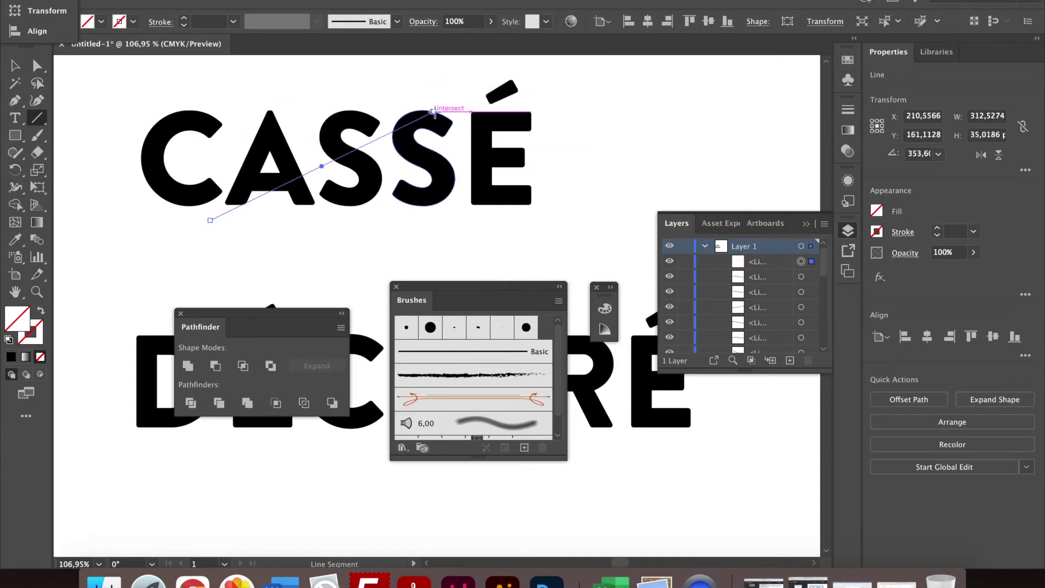
- Select CASSÉ with all the lines and divide it into fragments along them
{"action": "key", "text": "v"}
{"action": "mouse_move", "coordinate": [584, 221]}
{"action": "left_mouse_down"}
{"action": "mouse_move", "coordinate": [222, 117]}
{"action": "mouse_move", "coordinate": [133, 74]}
{"action": "left_mouse_up"}
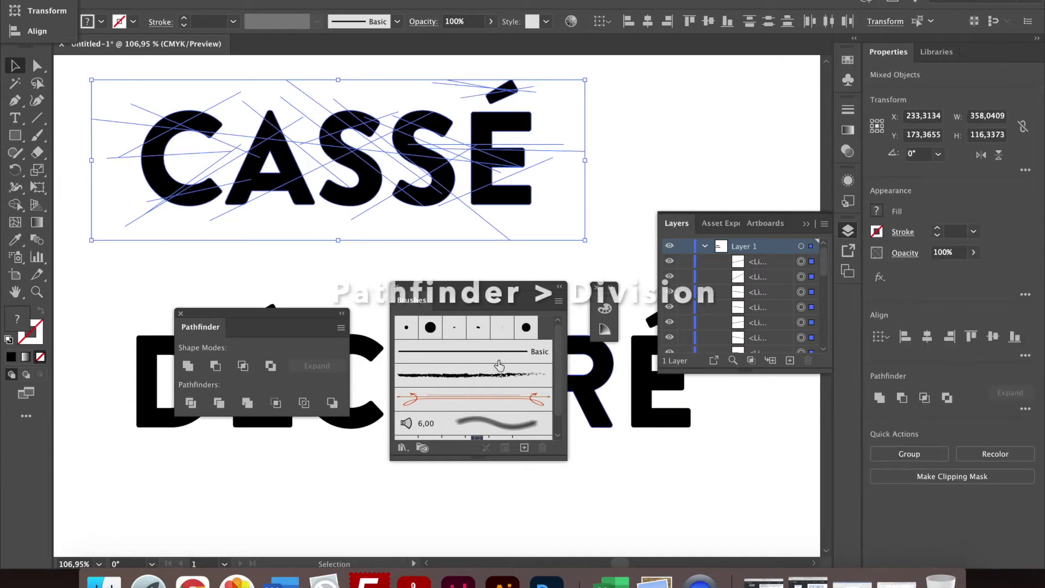
{"action": "left_click", "coordinate": [189, 400]}
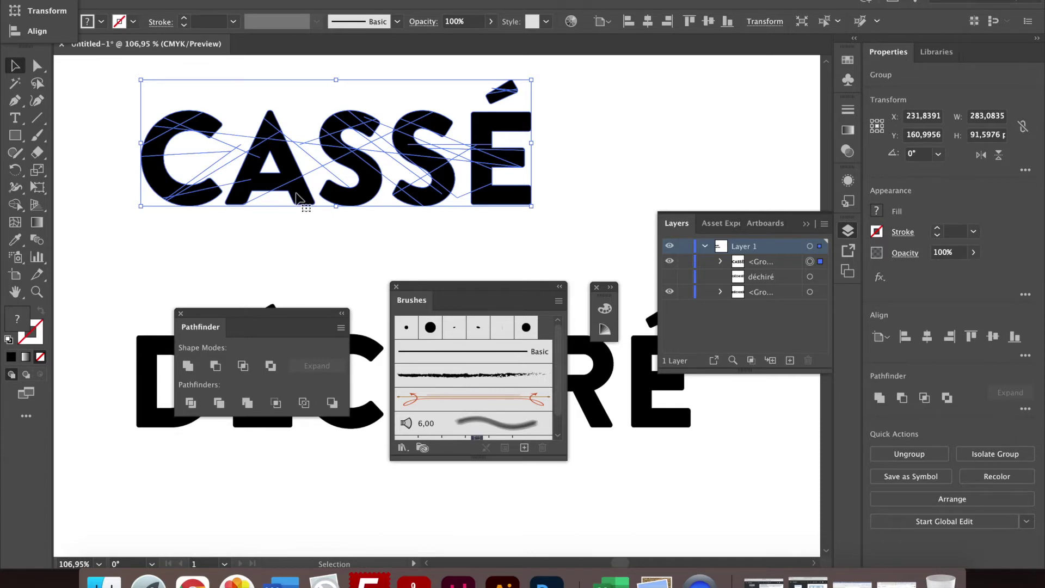
- Ungroup the divided CASSÉ pieces and nudge a fragment of the A's leg to open a crack
{"action": "right_click", "coordinate": [296, 197]}
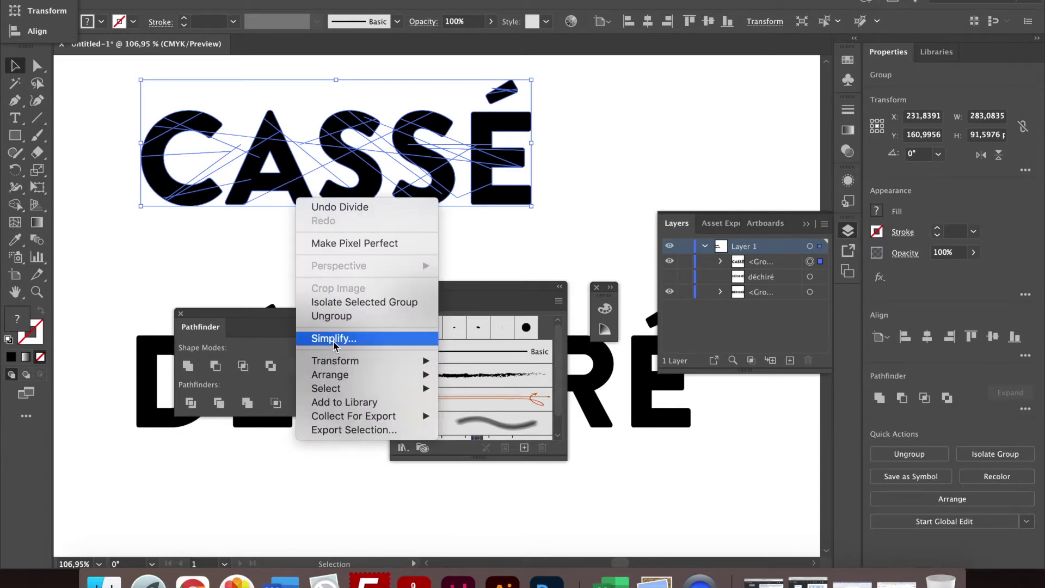
{"action": "left_click", "coordinate": [349, 316]}
{"action": "left_click", "coordinate": [299, 259]}
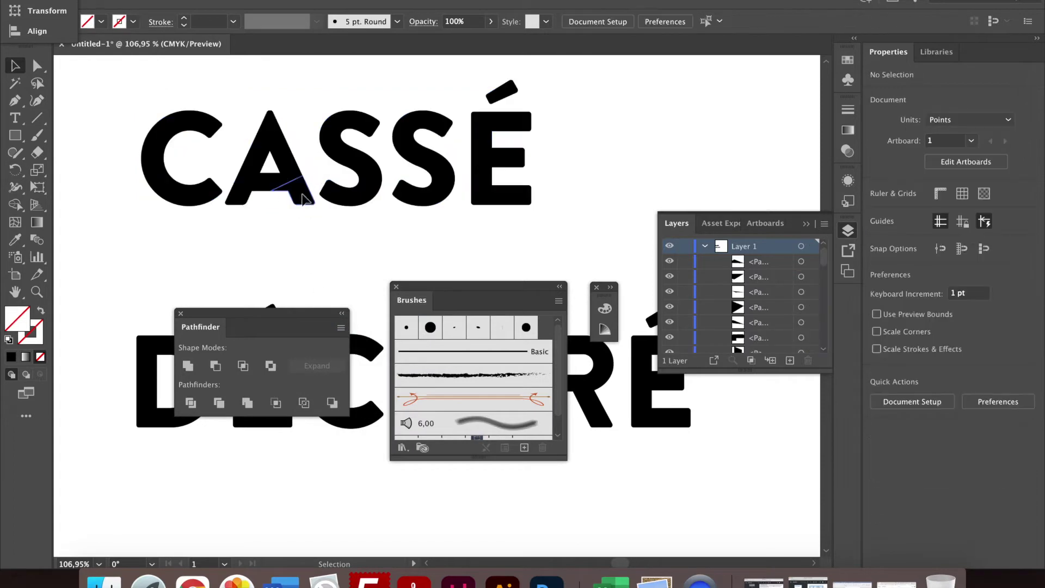
{"action": "scroll", "coordinate": [304, 199], "scroll_direction": "up", "scroll_amount": 1}
{"action": "scroll", "coordinate": [303, 199], "scroll_direction": "up", "scroll_amount": 5}
{"action": "left_click", "coordinate": [292, 198]}
{"action": "left_click_drag", "start_coordinate": [298, 199], "coordinate": [303, 201]}
- In Outline view, shift small slivers near the A's apex and crossbar apart
{"action": "key", "text": "ctrl+y"}
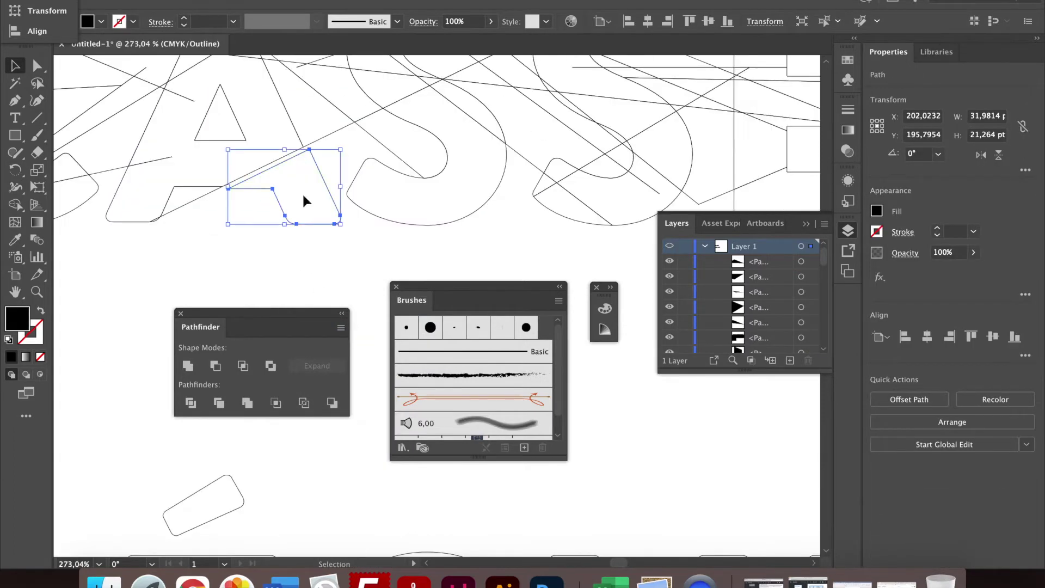
{"action": "scroll", "coordinate": [177, 193], "scroll_direction": "up", "scroll_amount": 3}
{"action": "scroll", "coordinate": [178, 191], "scroll_direction": "up", "scroll_amount": 2}
{"action": "scroll", "coordinate": [177, 187], "scroll_direction": "up", "scroll_amount": 2}
{"action": "left_click_drag", "start_coordinate": [205, 139], "coordinate": [207, 138]}
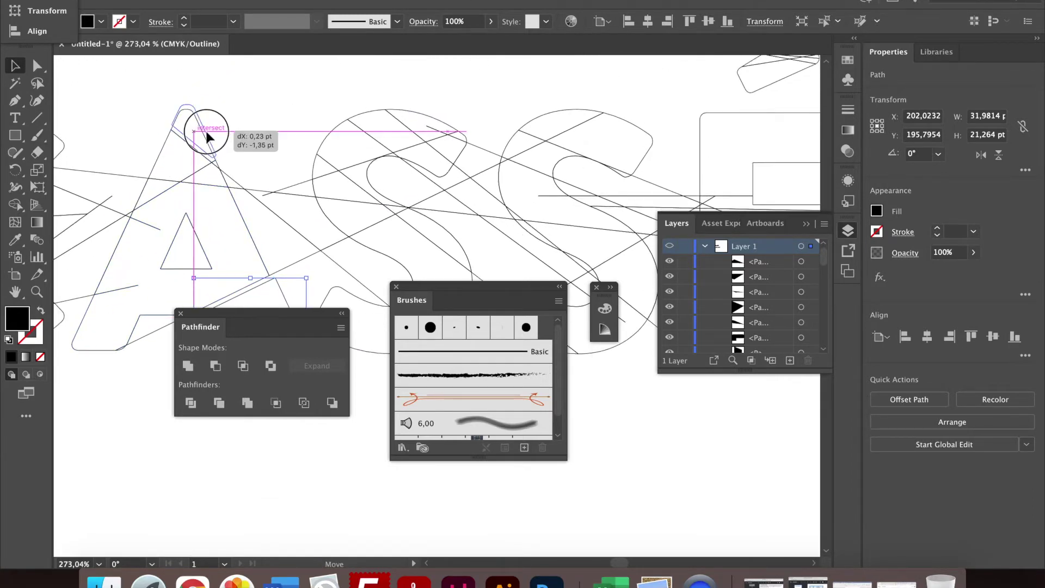
{"action": "left_click_drag", "start_coordinate": [223, 177], "coordinate": [231, 175]}
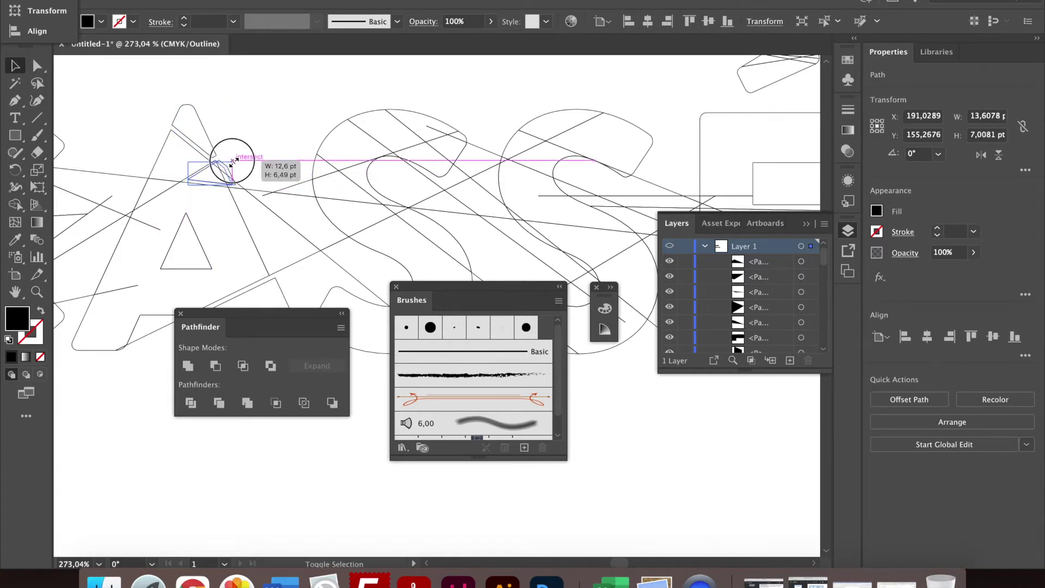
{"action": "left_click_drag", "start_coordinate": [238, 161], "coordinate": [226, 162]}
{"action": "left_click", "coordinate": [251, 145]}
{"action": "key", "text": "ctrl+y"}
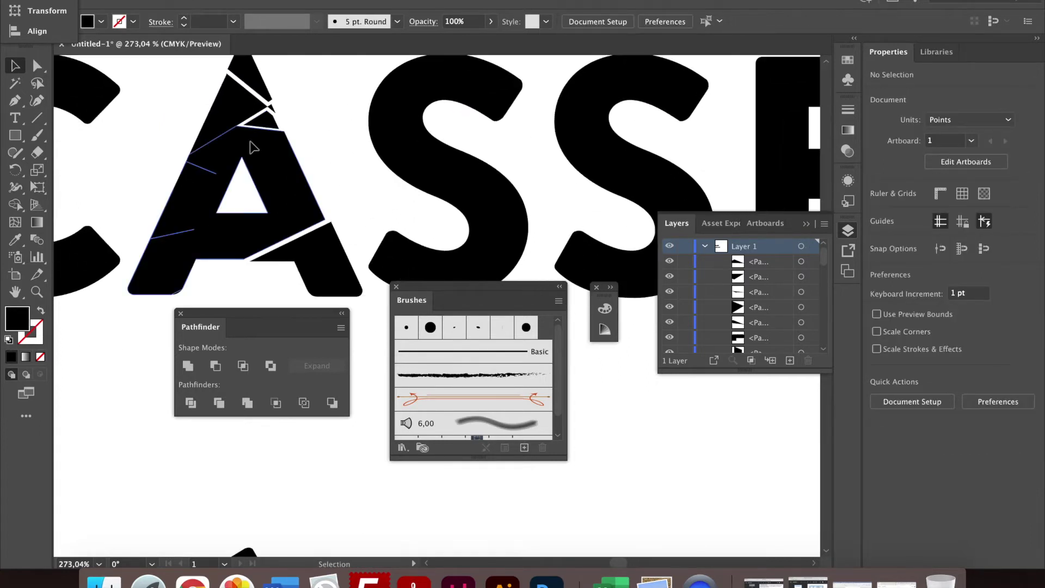
{"action": "left_click", "coordinate": [211, 185]}
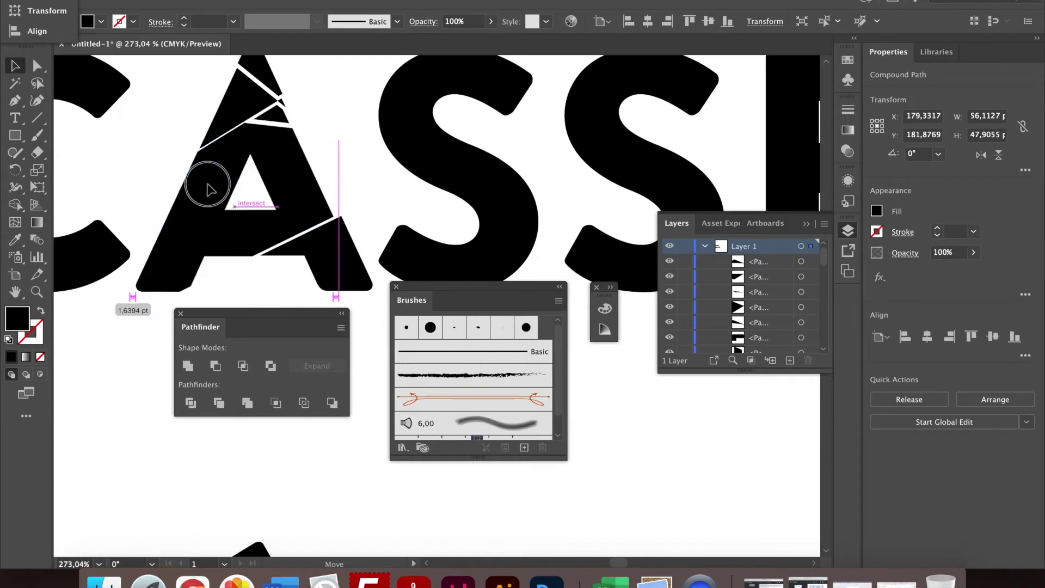
- Shift the top pieces of the first S apart and work on slivers of the second S
{"action": "left_click", "coordinate": [406, 150]}
{"action": "left_click_drag", "start_coordinate": [405, 150], "coordinate": [397, 131]}
{"action": "left_click", "coordinate": [502, 226]}
{"action": "scroll", "coordinate": [498, 128], "scroll_direction": "up", "scroll_amount": 2}
{"action": "left_click_drag", "start_coordinate": [498, 127], "coordinate": [468, 106]}
{"action": "scroll", "coordinate": [467, 93], "scroll_direction": "right", "scroll_amount": 3}
{"action": "left_click", "coordinate": [379, 114]}
{"action": "scroll", "coordinate": [382, 116], "scroll_direction": "down", "scroll_amount": 2}
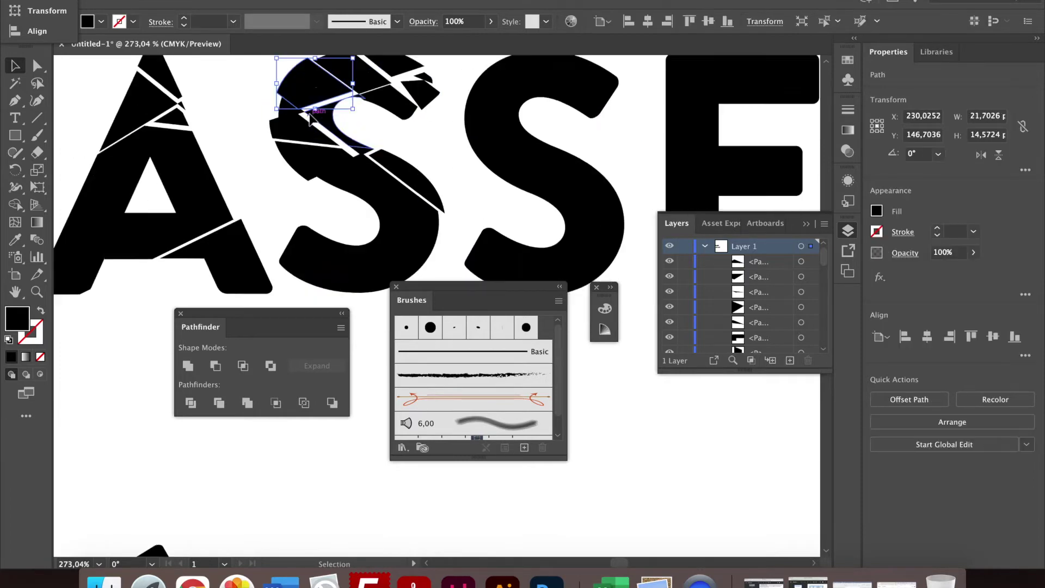
{"action": "left_click", "coordinate": [350, 206]}
{"action": "double_click", "coordinate": [314, 242]}
{"action": "left_click", "coordinate": [315, 244]}
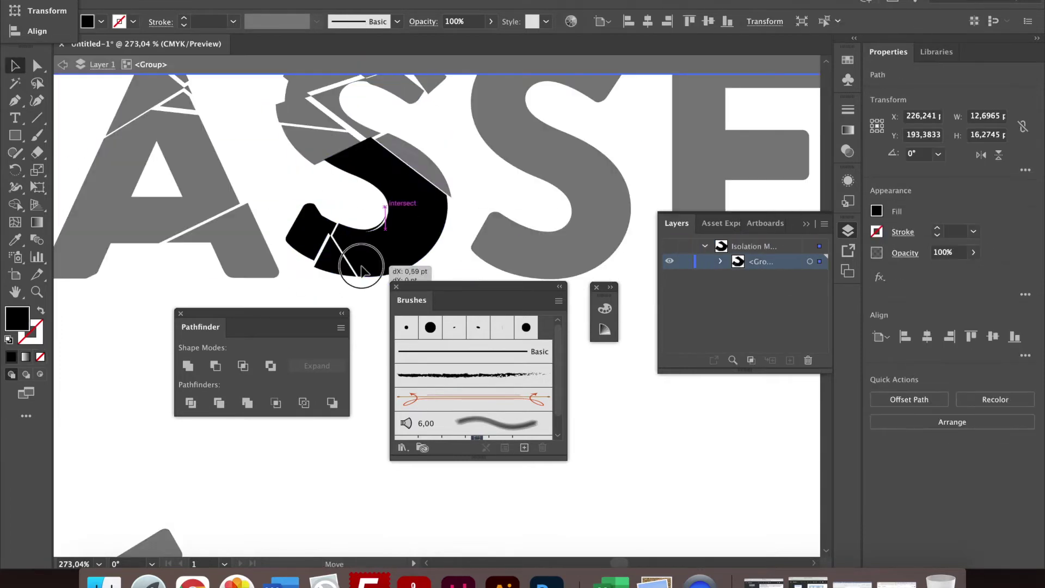
{"action": "key", "text": "Escape"}
- Adjust another S fragment and several slivers of the C, then deselect everything
{"action": "scroll", "coordinate": [348, 218], "scroll_direction": "right", "scroll_amount": 5}
{"action": "scroll", "coordinate": [313, 139], "scroll_direction": "up", "scroll_amount": 2}
{"action": "left_click", "coordinate": [538, 206]}
{"action": "scroll", "coordinate": [486, 203], "scroll_direction": "left", "scroll_amount": 10}
{"action": "scroll", "coordinate": [485, 202], "scroll_direction": "left", "scroll_amount": 5}
{"action": "left_click", "coordinate": [270, 234]}
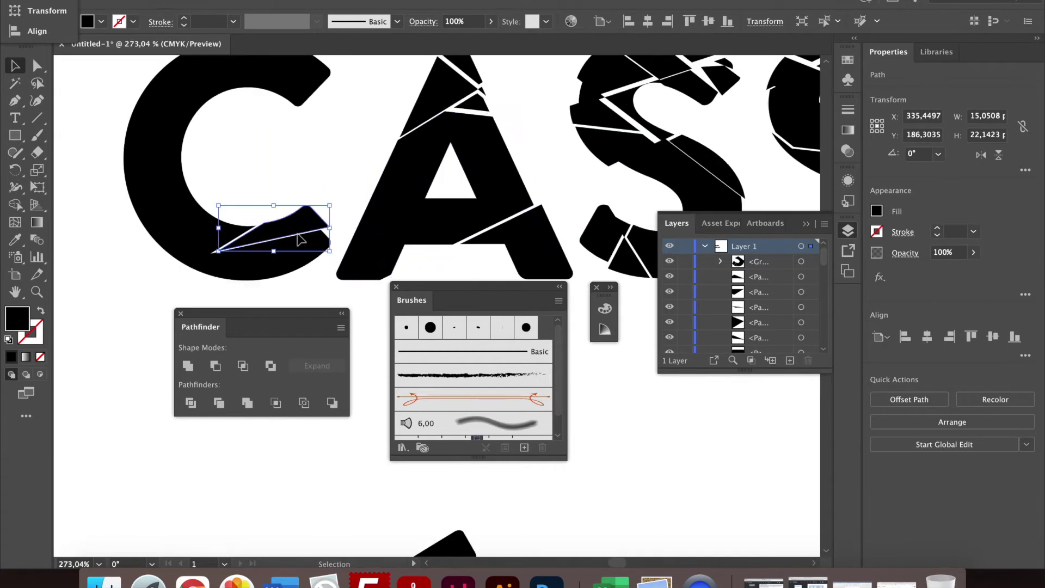
{"action": "left_click", "coordinate": [163, 156]}
{"action": "left_click", "coordinate": [240, 103]}
{"action": "left_click", "coordinate": [280, 189]}
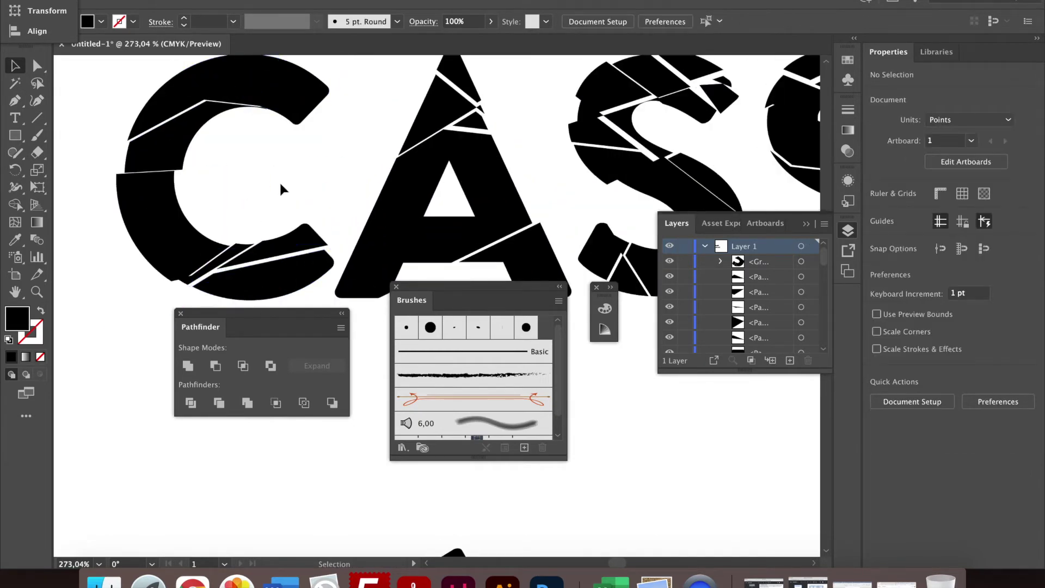
{"action": "scroll", "coordinate": [281, 189], "scroll_direction": "down", "scroll_amount": 2}
{"action": "scroll", "coordinate": [282, 192], "scroll_direction": "down", "scroll_amount": 1}
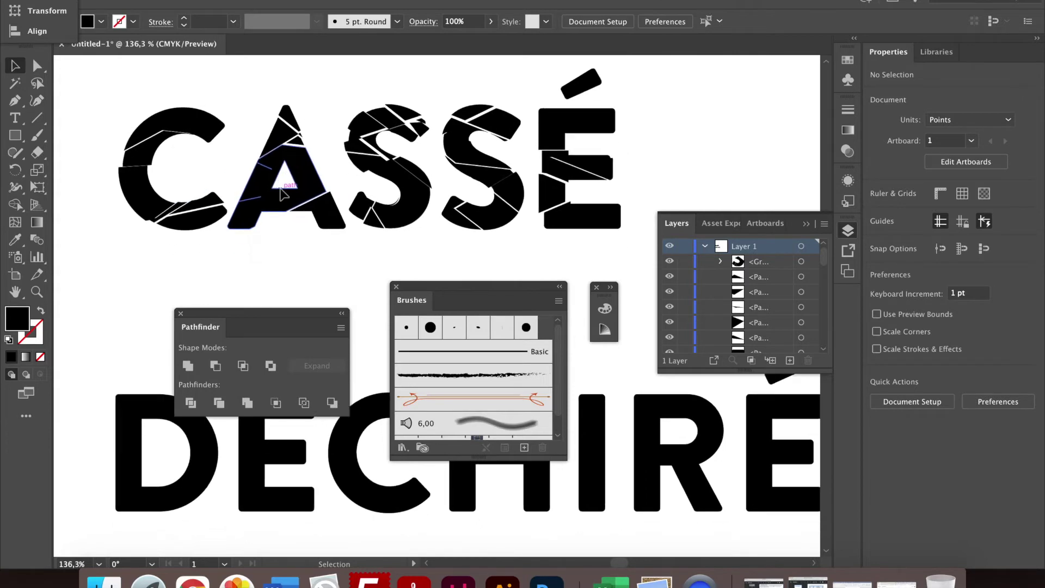
{"action": "scroll", "coordinate": [753, 141], "scroll_direction": "down", "scroll_amount": 1}
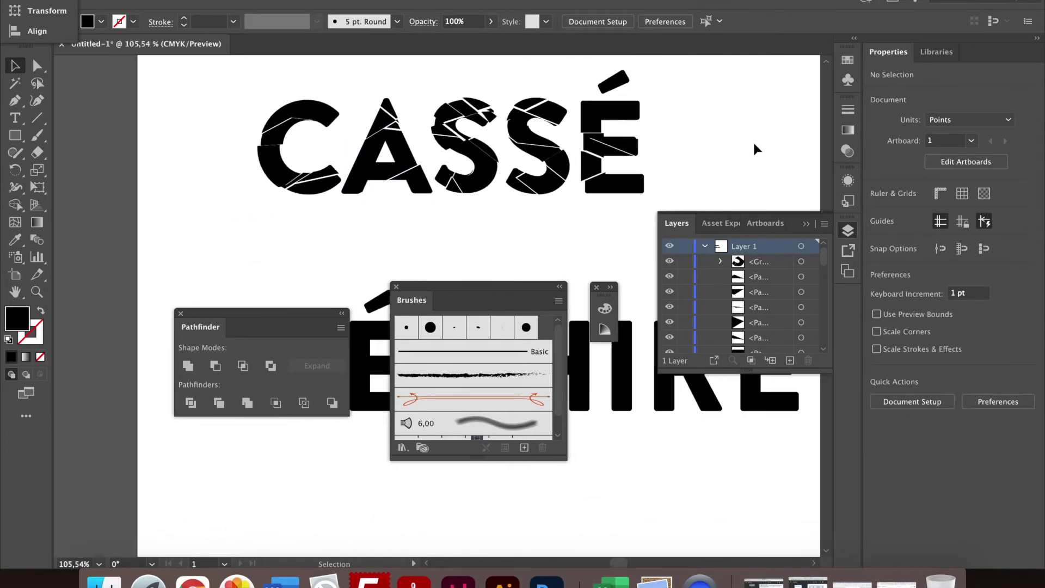
{"action": "scroll", "coordinate": [554, 173], "scroll_direction": "right", "scroll_amount": 3}
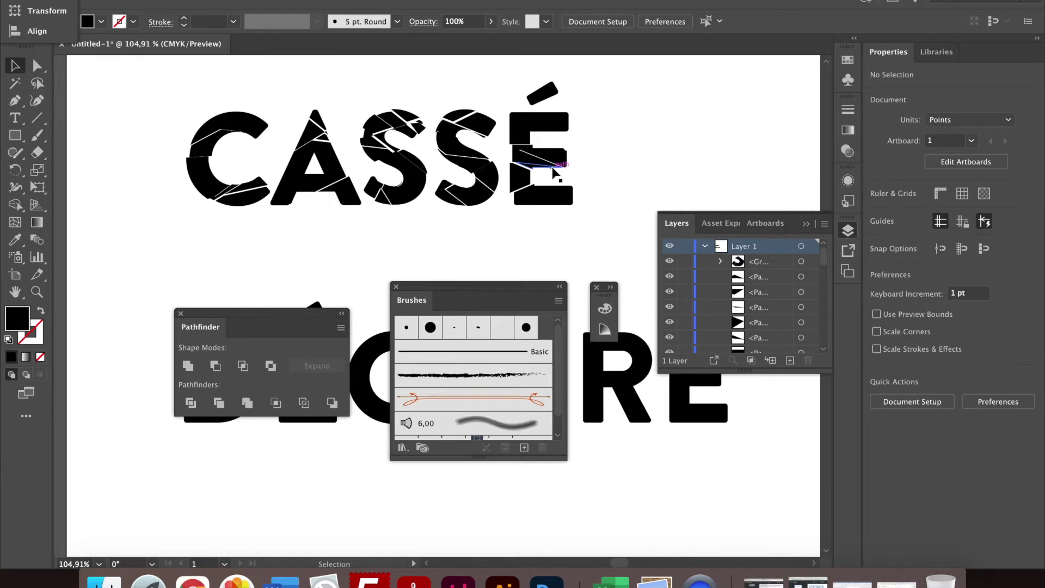
{"action": "scroll", "coordinate": [553, 170], "scroll_direction": "down", "scroll_amount": 2}
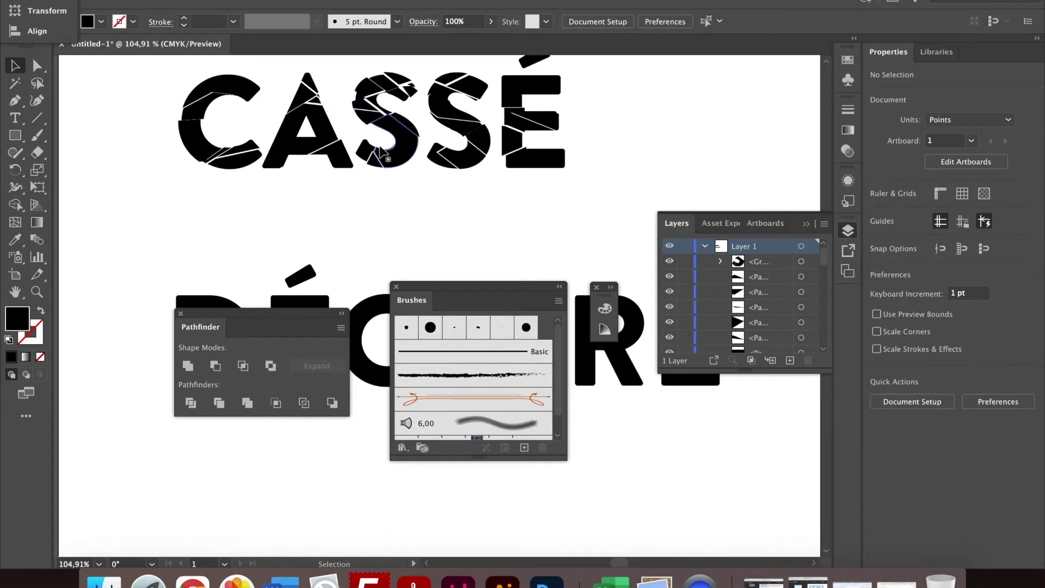
{"action": "scroll", "coordinate": [362, 134], "scroll_direction": "down", "scroll_amount": 3}
{"action": "scroll", "coordinate": [379, 143], "scroll_direction": "down", "scroll_amount": 3}
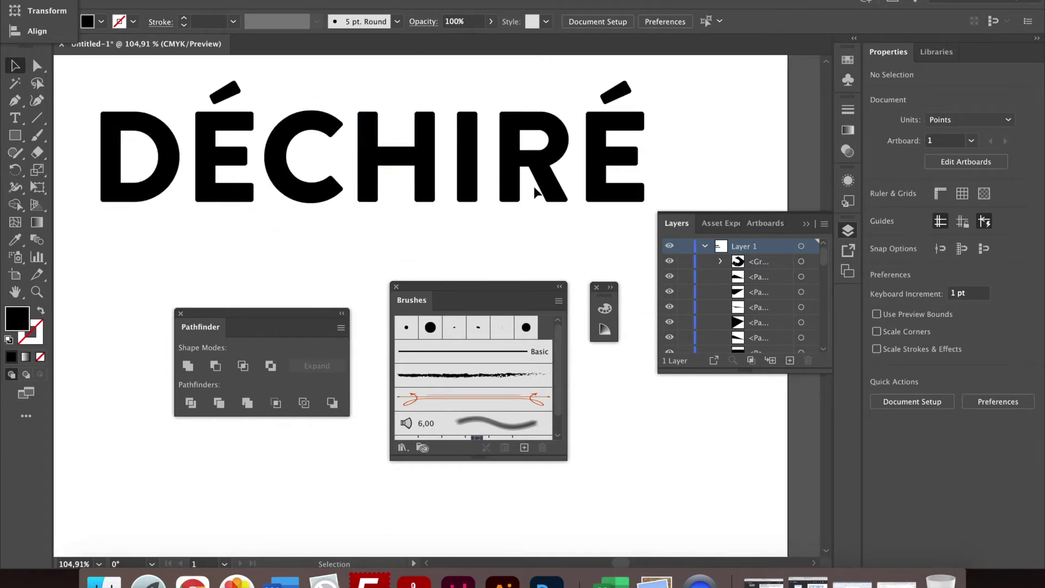
{"action": "double_click", "coordinate": [37, 118]}
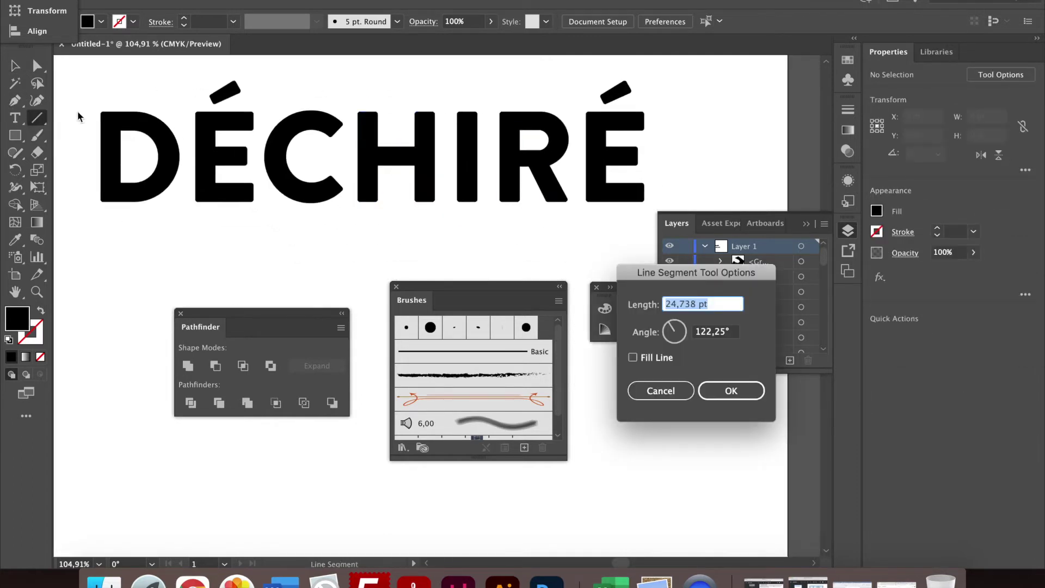
- Draw eight slash lines across DÉCHIRÉ, including over both É accents
{"action": "key", "text": "Escape"}
{"action": "left_click_drag", "start_coordinate": [452, 222], "coordinate": [594, 103]}
{"action": "left_click_drag", "start_coordinate": [416, 216], "coordinate": [595, 154]}
{"action": "left_click_drag", "start_coordinate": [692, 147], "coordinate": [321, 205]}
{"action": "left_click_drag", "start_coordinate": [185, 133], "coordinate": [98, 218]}
{"action": "left_click_drag", "start_coordinate": [339, 141], "coordinate": [425, 116]}
{"action": "left_click_drag", "start_coordinate": [413, 99], "coordinate": [451, 145]}
{"action": "left_click_drag", "start_coordinate": [605, 74], "coordinate": [635, 117]}
{"action": "left_click_drag", "start_coordinate": [235, 111], "coordinate": [210, 70]}
- Select all and give the lines a near-black stroke
{"action": "key", "text": "v"}
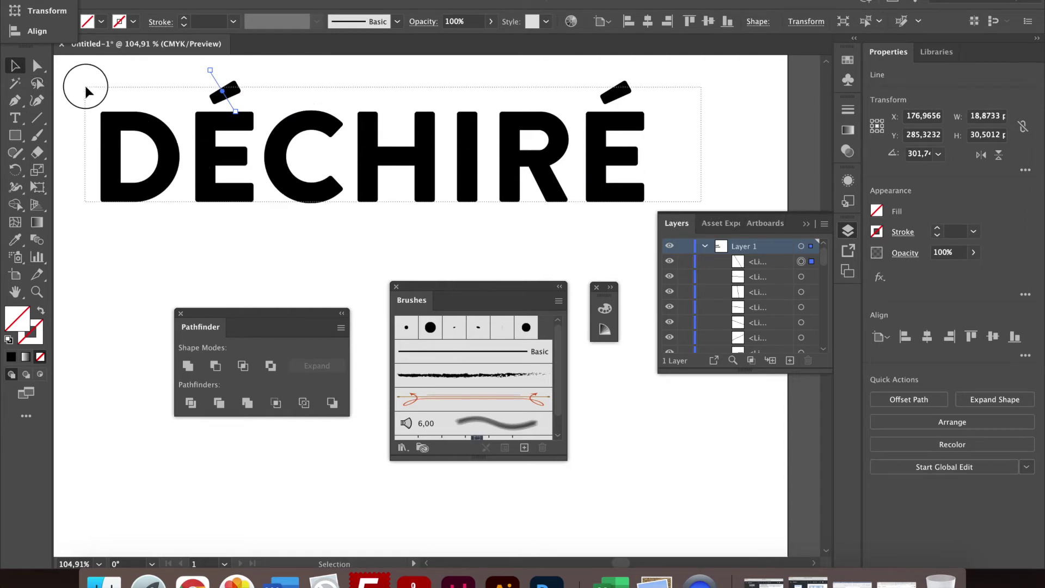
{"action": "key", "text": "ctrl+a"}
{"action": "left_click", "coordinate": [107, 165]}
{"action": "double_click", "coordinate": [18, 319]}
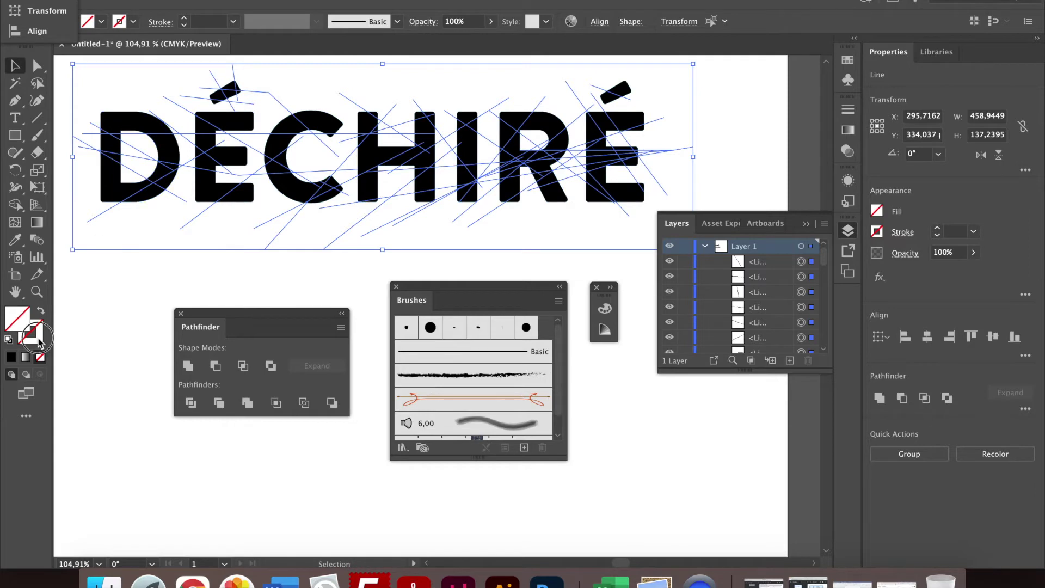
{"action": "left_click", "coordinate": [407, 291]}
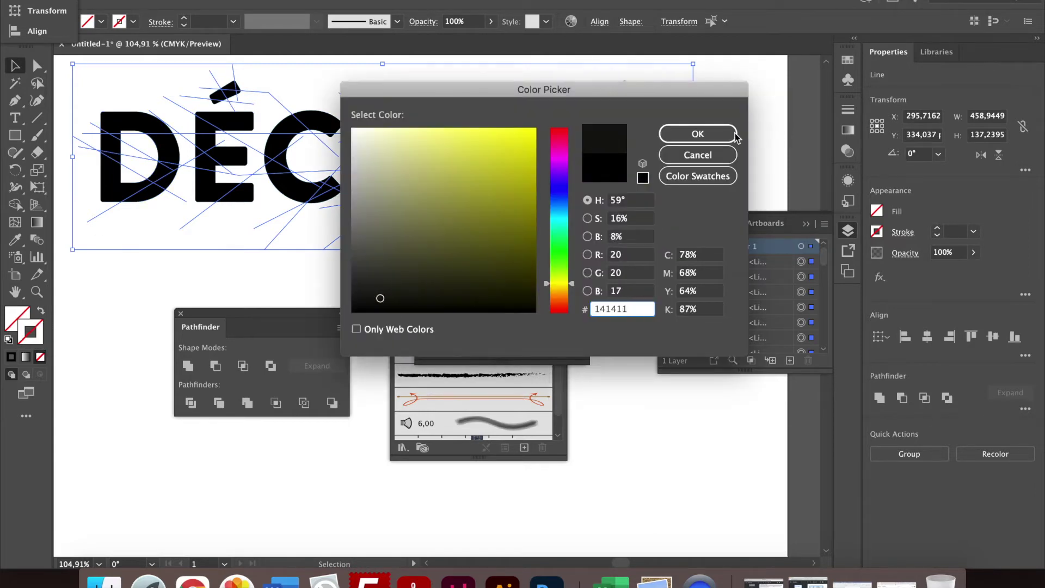
{"action": "left_click", "coordinate": [698, 134]}
- Divide DÉCHIRÉ along the lines (Ctrl+Shift+D) and move the line group below the word
{"action": "scroll", "coordinate": [445, 203], "scroll_direction": "down", "scroll_amount": 3, "text": "alt"}
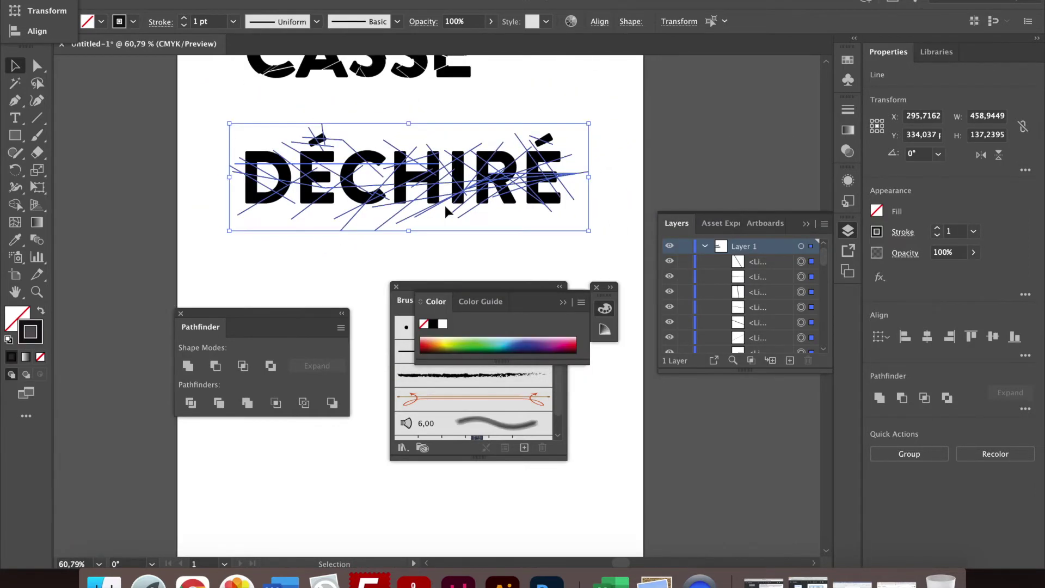
{"action": "key", "text": "ctrl+shift+d"}
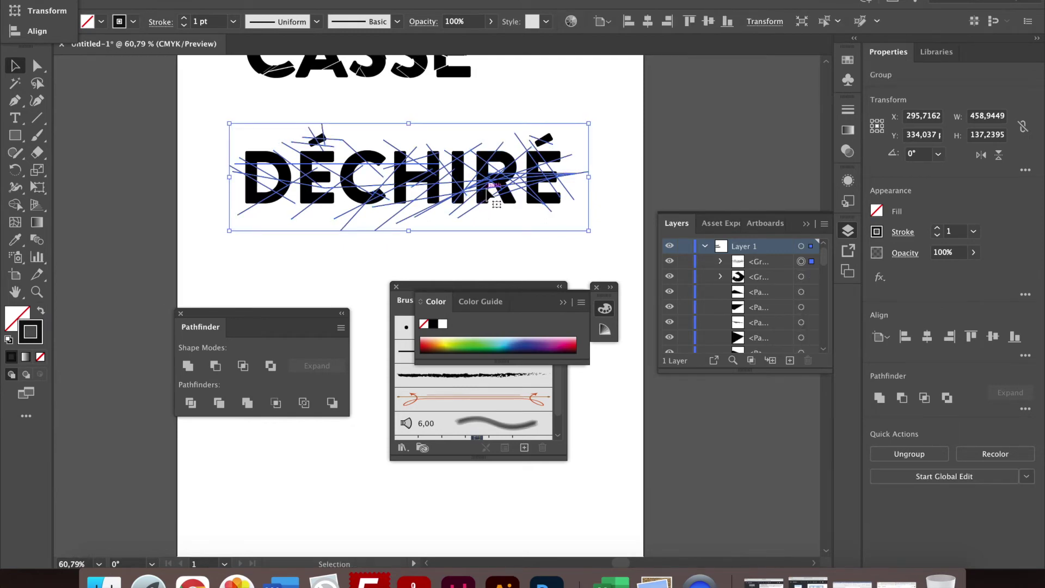
{"action": "left_click_drag", "start_coordinate": [491, 196], "coordinate": [492, 261]}
{"action": "scroll", "coordinate": [491, 260], "scroll_direction": "down", "scroll_amount": 5}
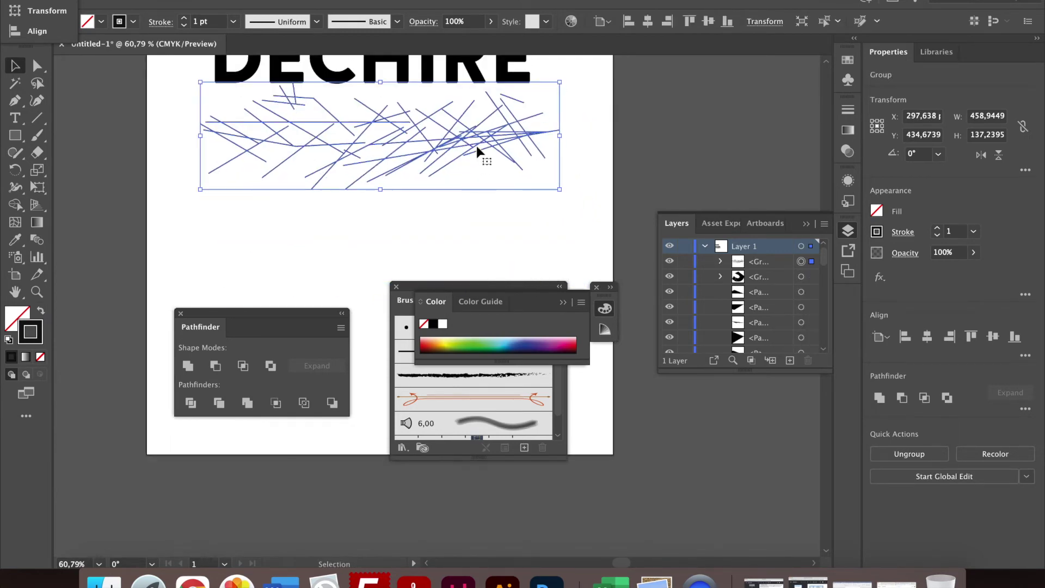
{"action": "left_click_drag", "start_coordinate": [477, 147], "coordinate": [461, 199]}
{"action": "key", "text": "ctrl+y"}
{"action": "key", "text": "ctrl+y"}
{"action": "scroll", "coordinate": [465, 199], "scroll_direction": "up", "scroll_amount": 3}
{"action": "scroll", "coordinate": [465, 199], "scroll_direction": "up", "scroll_amount": 2}
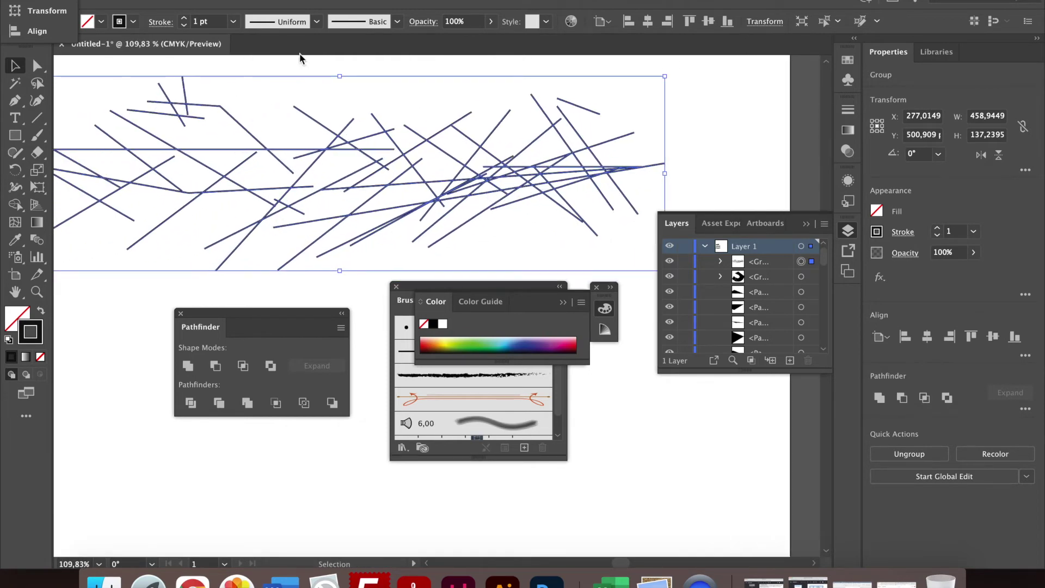
{"action": "left_click", "coordinate": [376, 1]}
- Try Artistic_ChalkCharcoalPencil brushes on the slash lines, settling on a thin charcoal brush
{"action": "scroll", "coordinate": [501, 490], "scroll_direction": "down", "scroll_amount": 5}
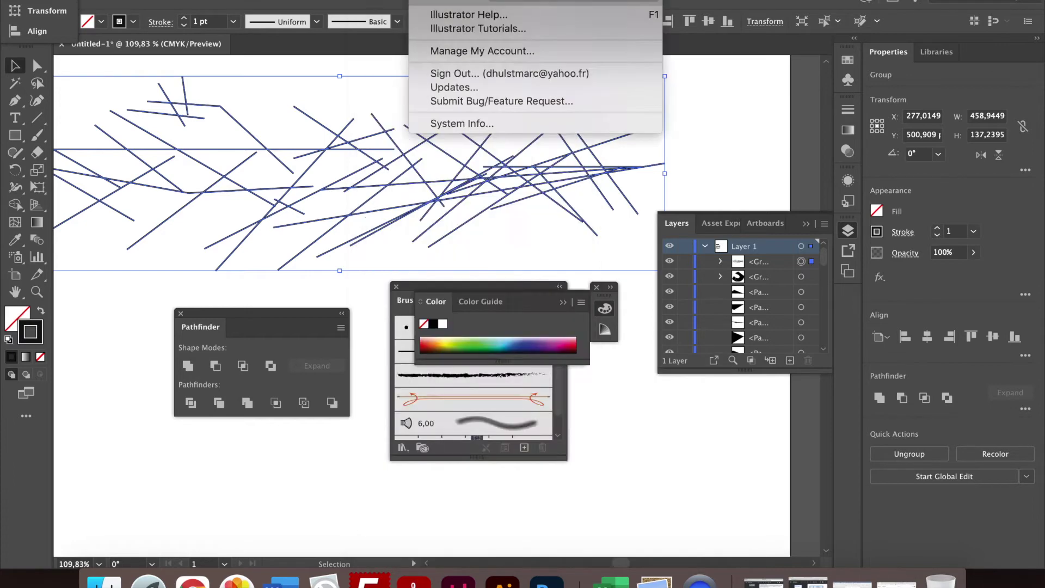
{"action": "mouse_move", "coordinate": [409, 489]}
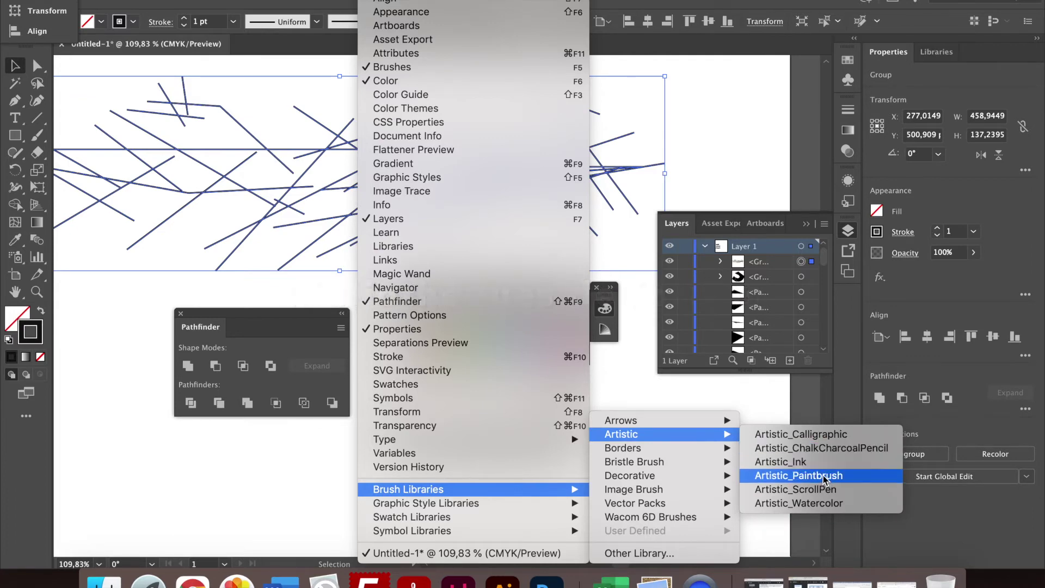
{"action": "left_click", "coordinate": [835, 448]}
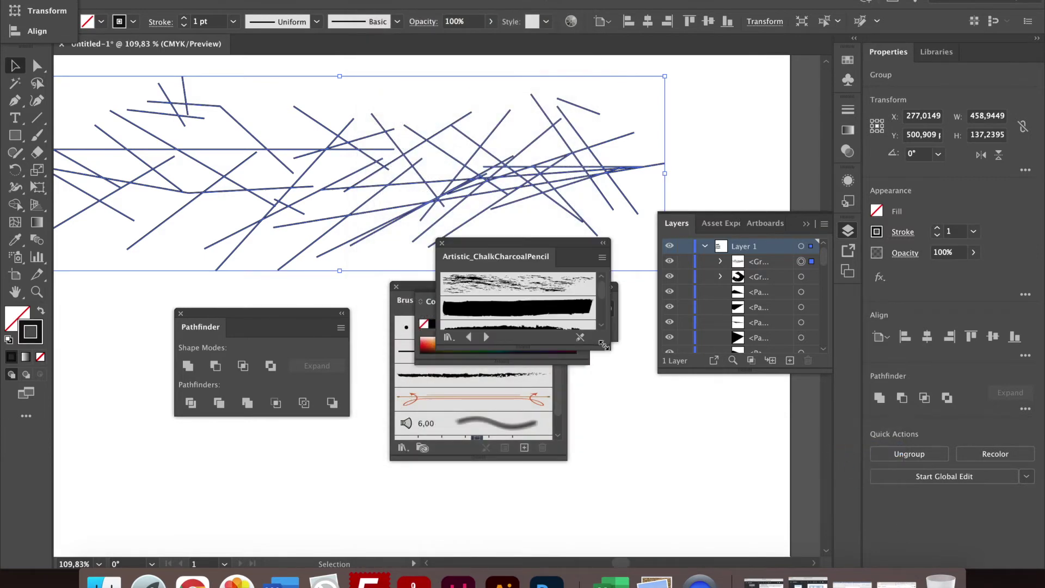
{"action": "left_click_drag", "start_coordinate": [604, 344], "coordinate": [685, 518]}
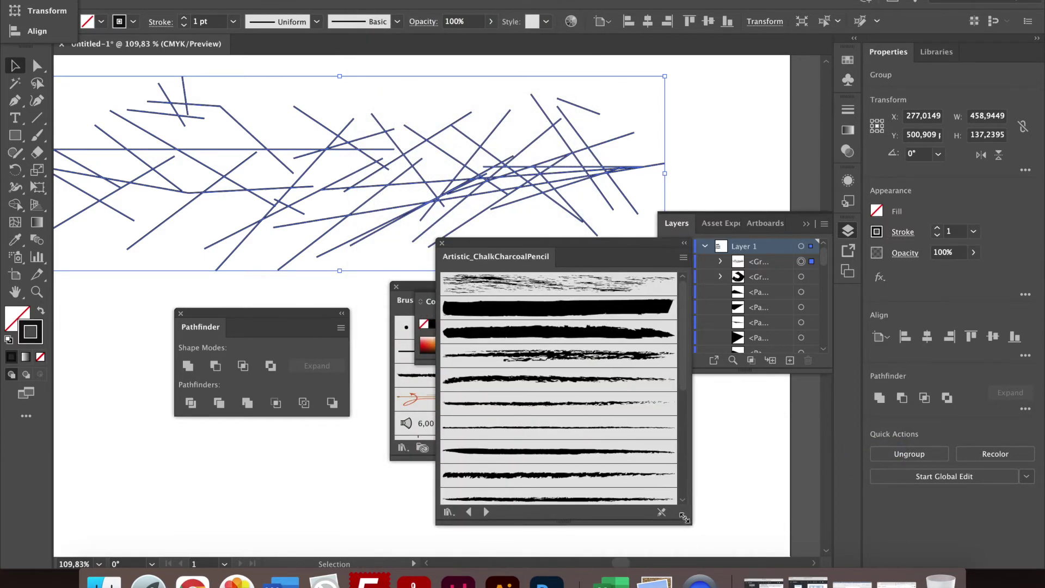
{"action": "scroll", "coordinate": [578, 403], "scroll_direction": "down", "scroll_amount": 1}
{"action": "left_click", "coordinate": [578, 390]}
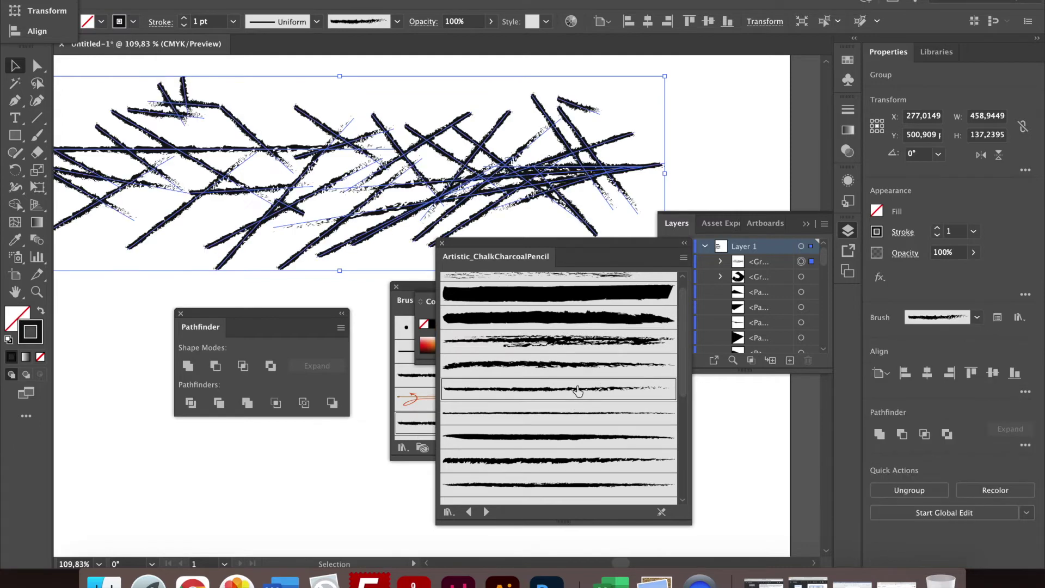
{"action": "left_click", "coordinate": [529, 455]}
{"action": "left_click", "coordinate": [526, 389]}
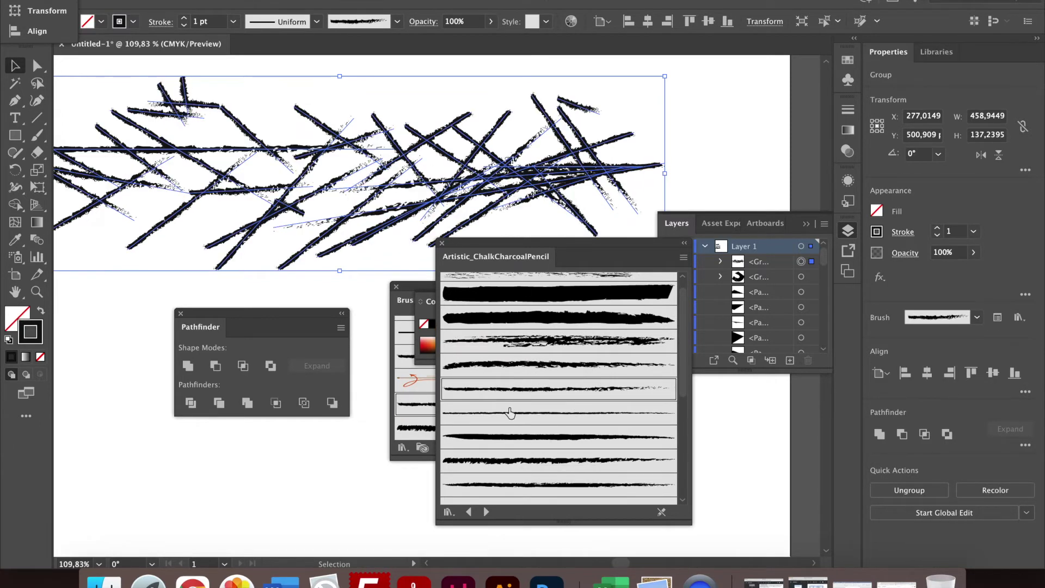
{"action": "left_click", "coordinate": [509, 412]}
{"action": "left_click", "coordinate": [369, 172]}
{"action": "scroll", "coordinate": [369, 170], "scroll_direction": "up", "scroll_amount": 3}
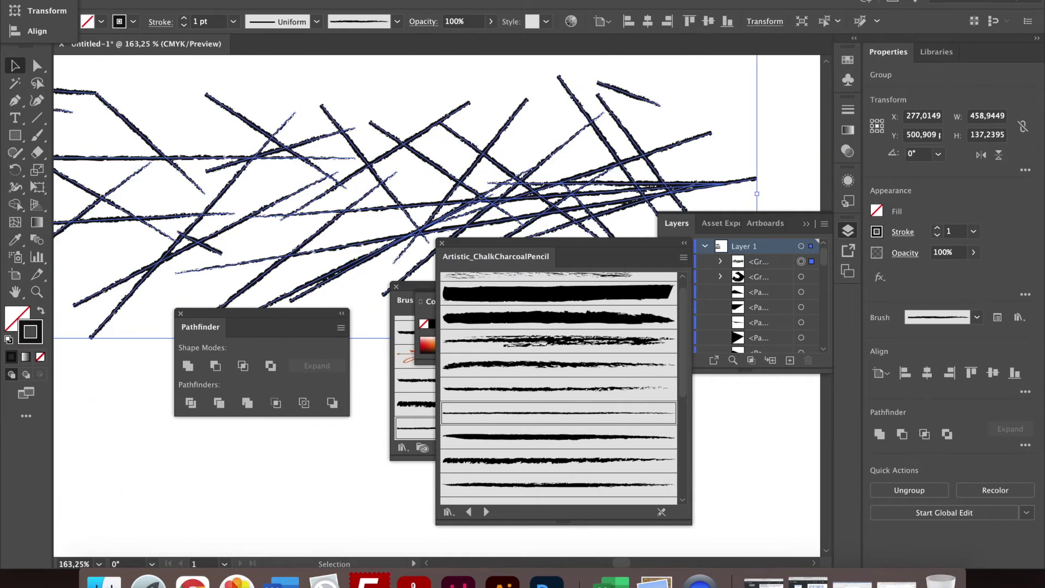
{"action": "left_click", "coordinate": [376, 1]}
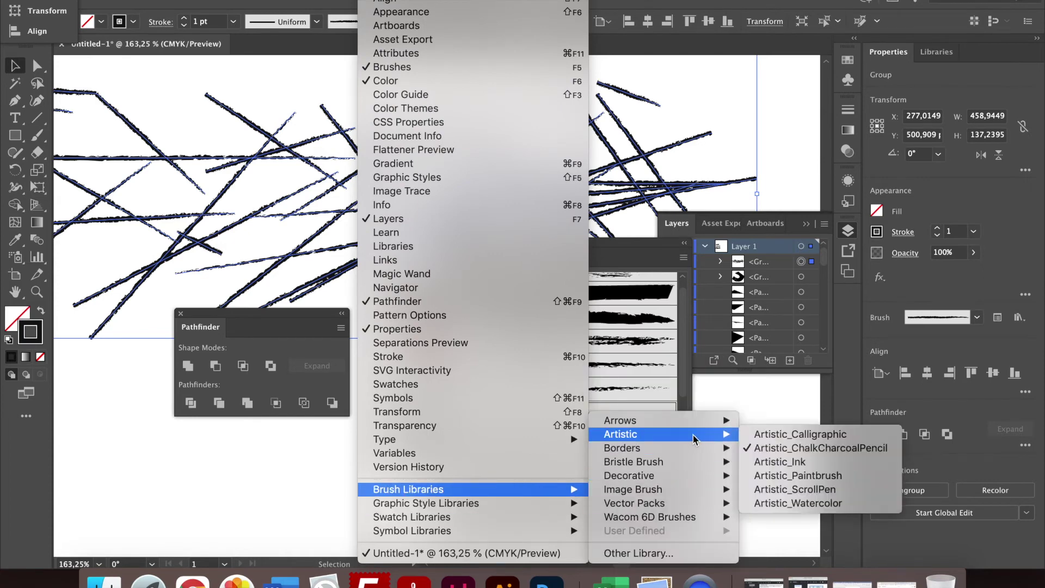
- Apply the Dry Ink 1 brush from the Artistic_Ink library to the slash lines
{"action": "left_click", "coordinate": [782, 462]}
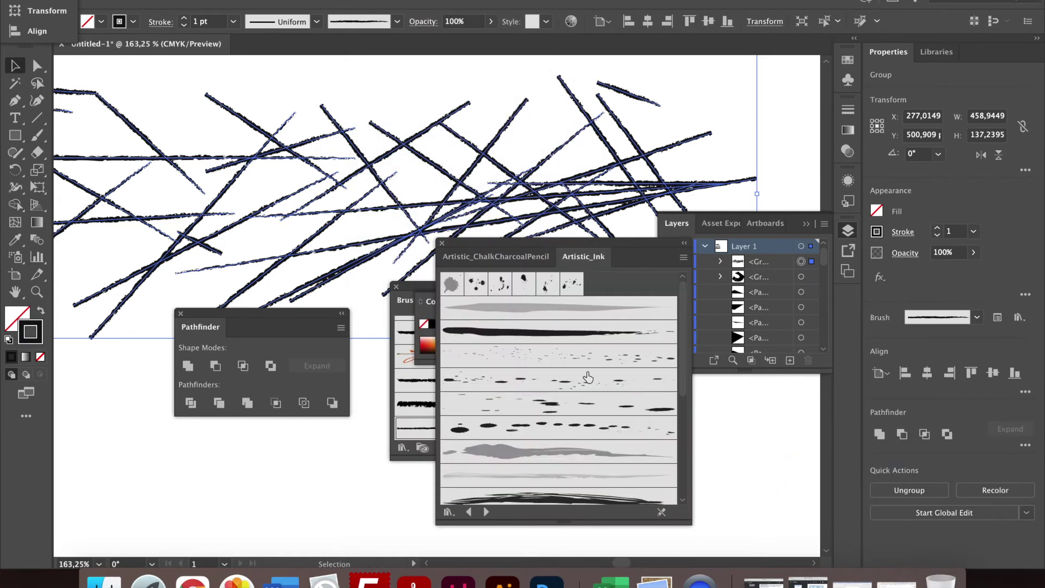
{"action": "left_click", "coordinate": [583, 332]}
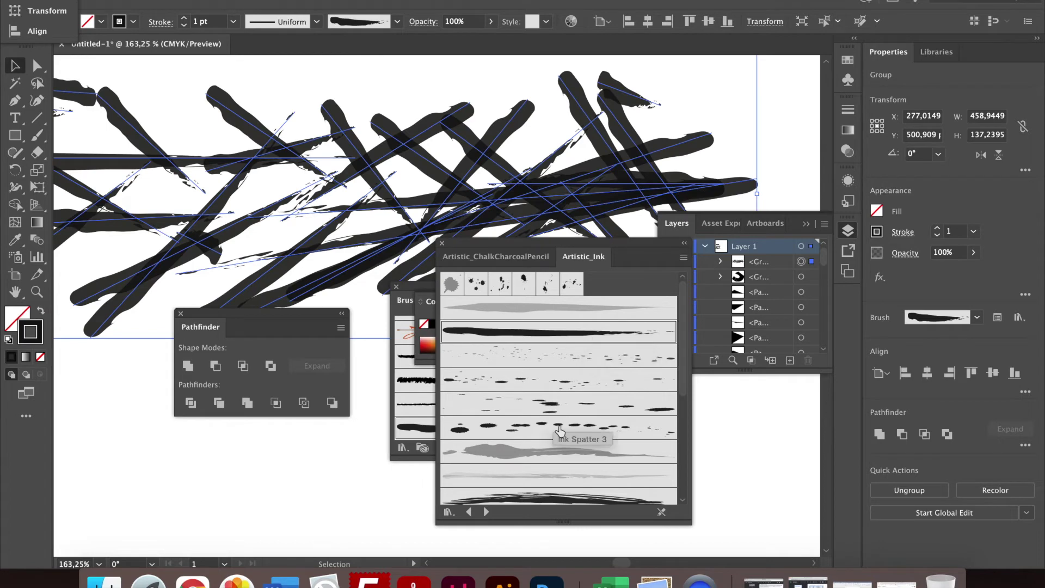
{"action": "scroll", "coordinate": [560, 431], "scroll_direction": "down", "scroll_amount": 3}
{"action": "scroll", "coordinate": [560, 430], "scroll_direction": "down", "scroll_amount": 2}
{"action": "left_click", "coordinate": [583, 313]}
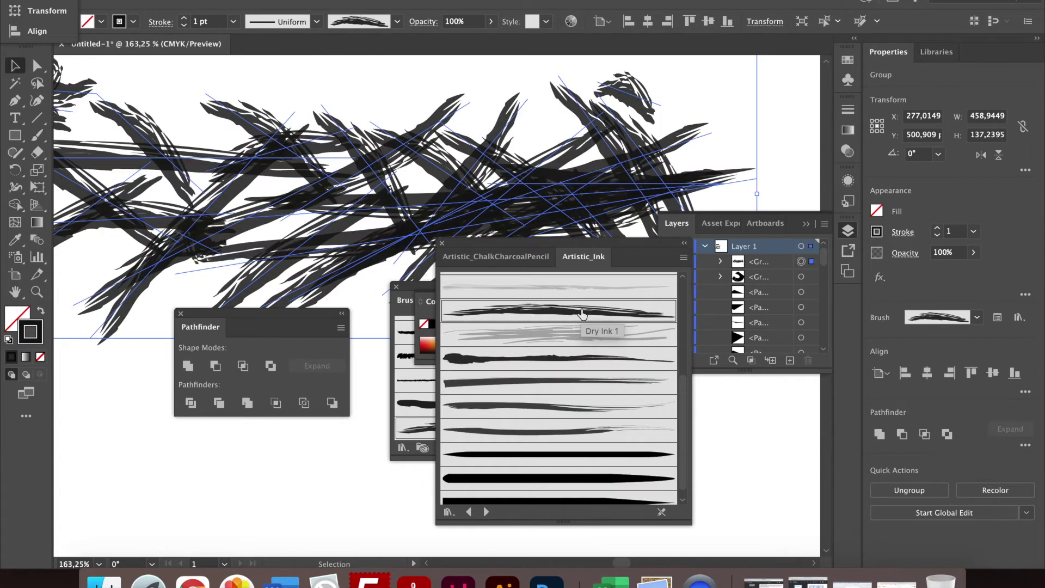
- Set the lines' stroke weight to 0,25 pt and deselect to check the result
{"action": "left_click", "coordinate": [236, 28]}
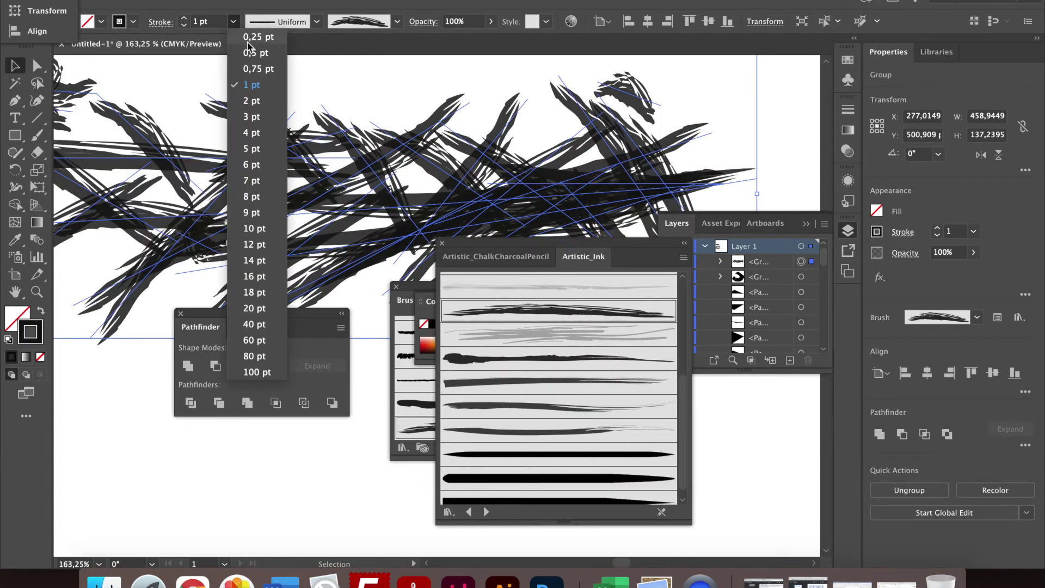
{"action": "scroll", "coordinate": [370, 176], "scroll_direction": "up", "scroll_amount": 2}
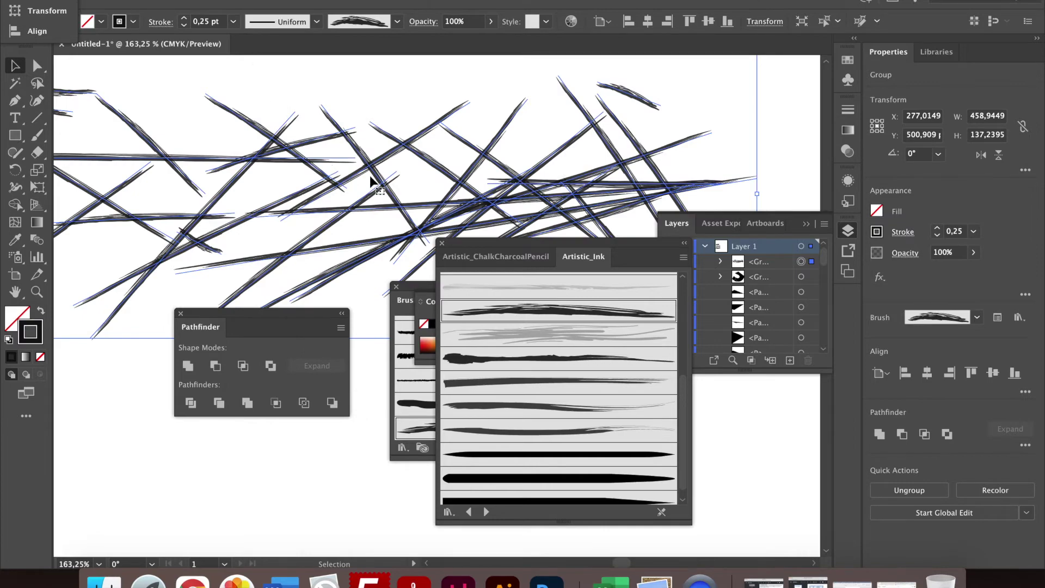
{"action": "scroll", "coordinate": [369, 172], "scroll_direction": "up", "scroll_amount": 3}
{"action": "scroll", "coordinate": [370, 172], "scroll_direction": "up", "scroll_amount": 2}
{"action": "scroll", "coordinate": [370, 176], "scroll_direction": "down", "scroll_amount": 2}
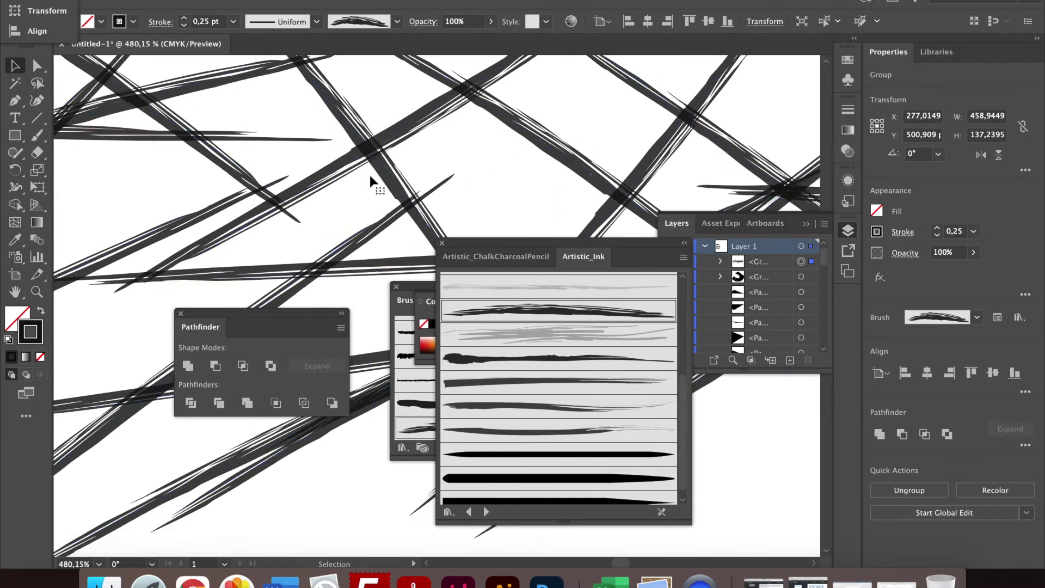
{"action": "scroll", "coordinate": [370, 177], "scroll_direction": "down", "scroll_amount": 2}
{"action": "scroll", "coordinate": [370, 176], "scroll_direction": "down", "scroll_amount": 2}
{"action": "scroll", "coordinate": [370, 176], "scroll_direction": "down", "scroll_amount": 1}
{"action": "scroll", "coordinate": [371, 178], "scroll_direction": "down", "scroll_amount": 3}
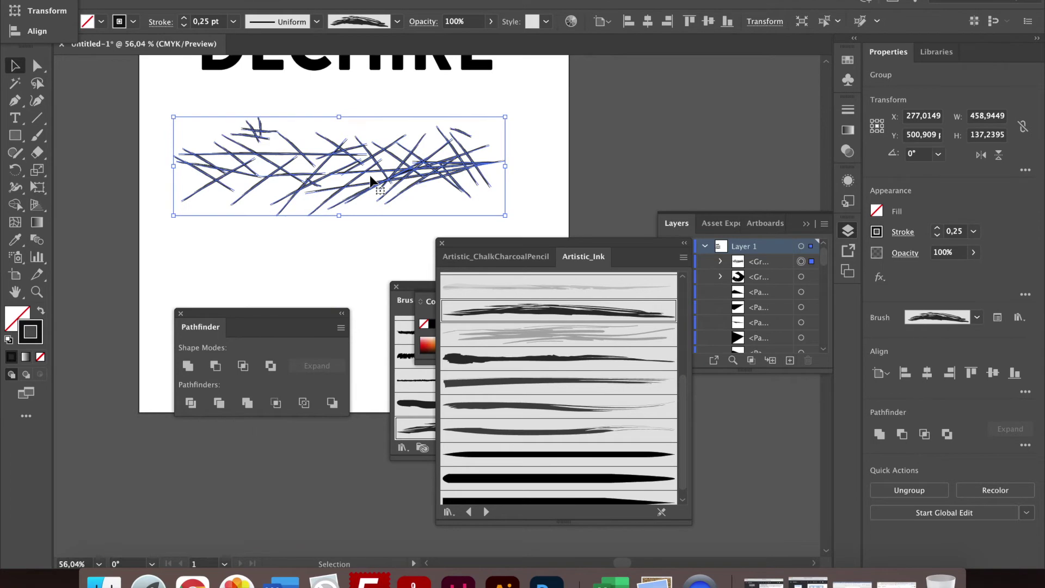
{"action": "left_click", "coordinate": [527, 158]}
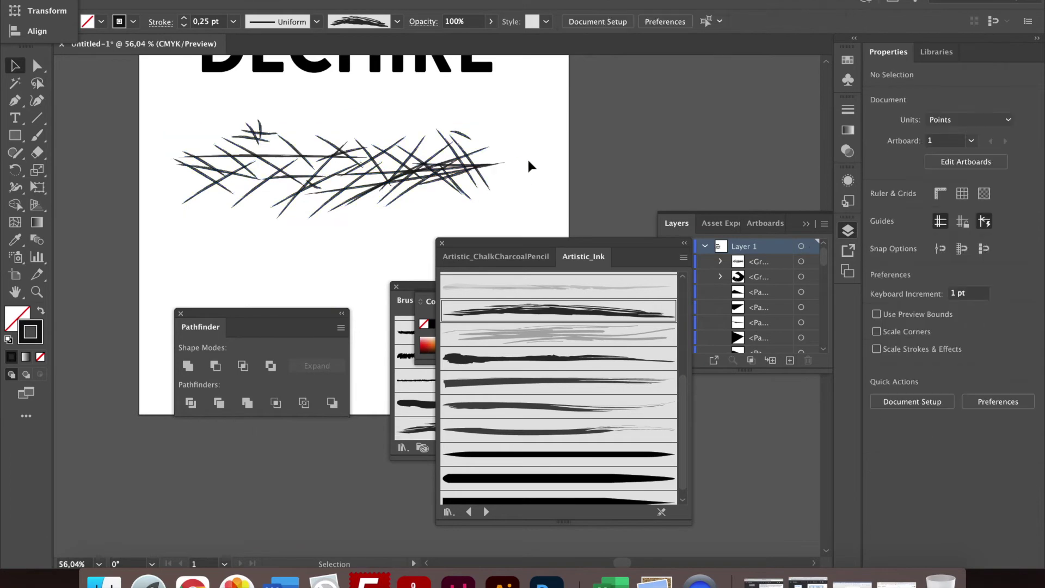
- Close the Artistic_Ink brush library and briefly check the slash lines in Outline view
{"action": "left_click", "coordinate": [441, 243]}
{"action": "scroll", "coordinate": [414, 216], "scroll_direction": "up", "scroll_amount": 2}
{"action": "scroll", "coordinate": [414, 218], "scroll_direction": "up", "scroll_amount": 1}
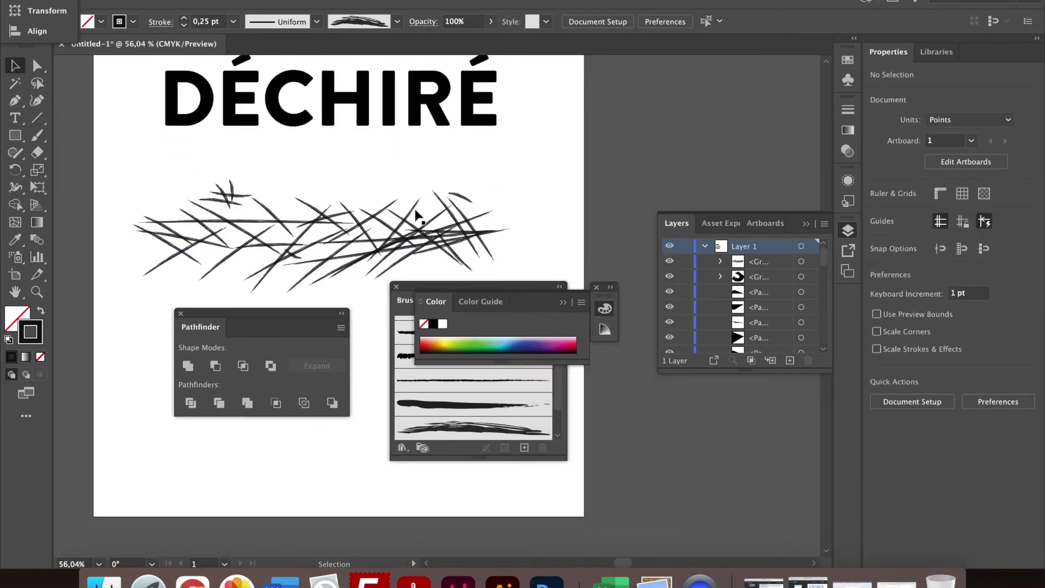
{"action": "scroll", "coordinate": [408, 240], "scroll_direction": "up", "scroll_amount": 3}
{"action": "key", "text": "ctrl+y"}
{"action": "scroll", "coordinate": [403, 243], "scroll_direction": "up", "scroll_amount": 2}
{"action": "scroll", "coordinate": [403, 240], "scroll_direction": "up", "scroll_amount": 2}
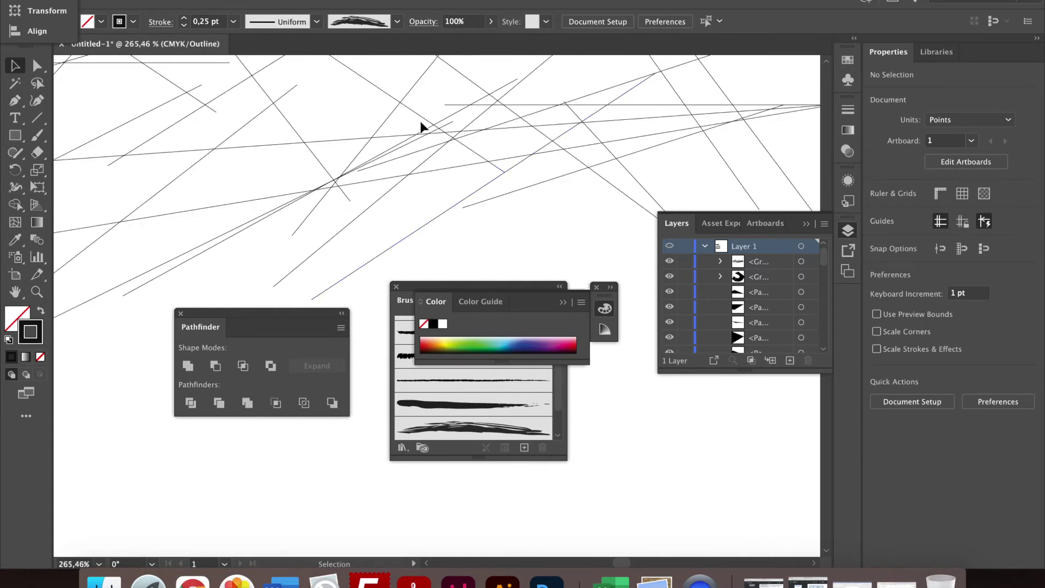
{"action": "key", "text": "ctrl+y"}
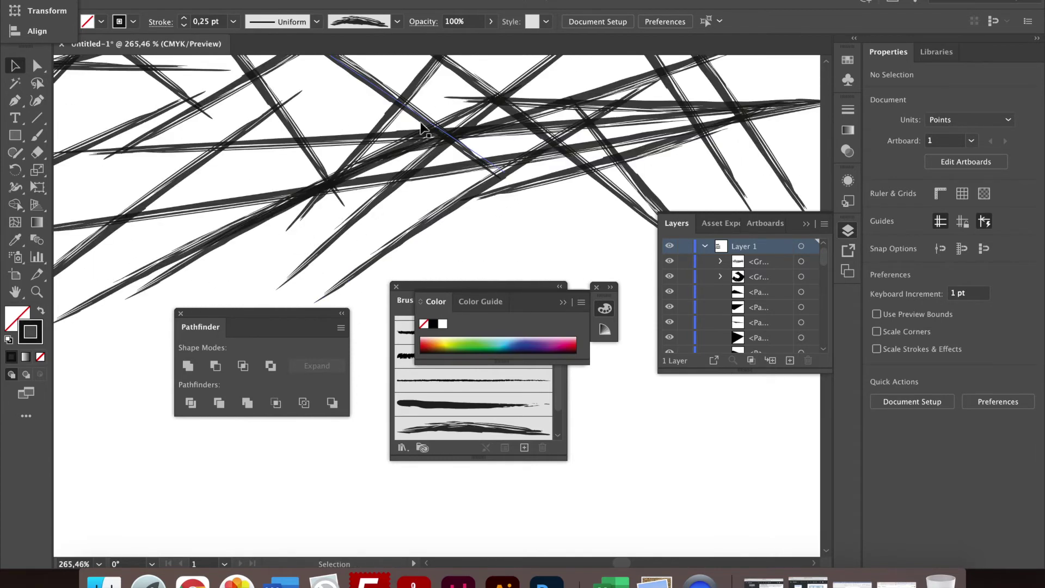
- Select the group of thin 0.25 pt Dry Ink slash lines
{"action": "scroll", "coordinate": [421, 124], "scroll_direction": "down", "scroll_amount": 2}
{"action": "scroll", "coordinate": [419, 129], "scroll_direction": "down", "scroll_amount": 1}
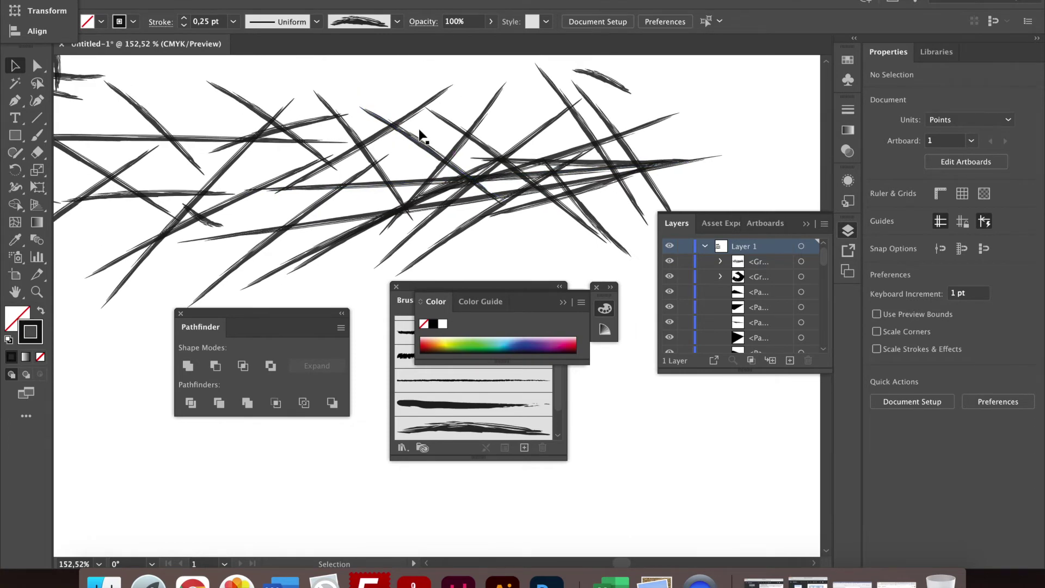
{"action": "scroll", "coordinate": [420, 135], "scroll_direction": "down", "scroll_amount": 1}
{"action": "scroll", "coordinate": [419, 136], "scroll_direction": "down", "scroll_amount": 1}
{"action": "scroll", "coordinate": [418, 138], "scroll_direction": "down", "scroll_amount": 1}
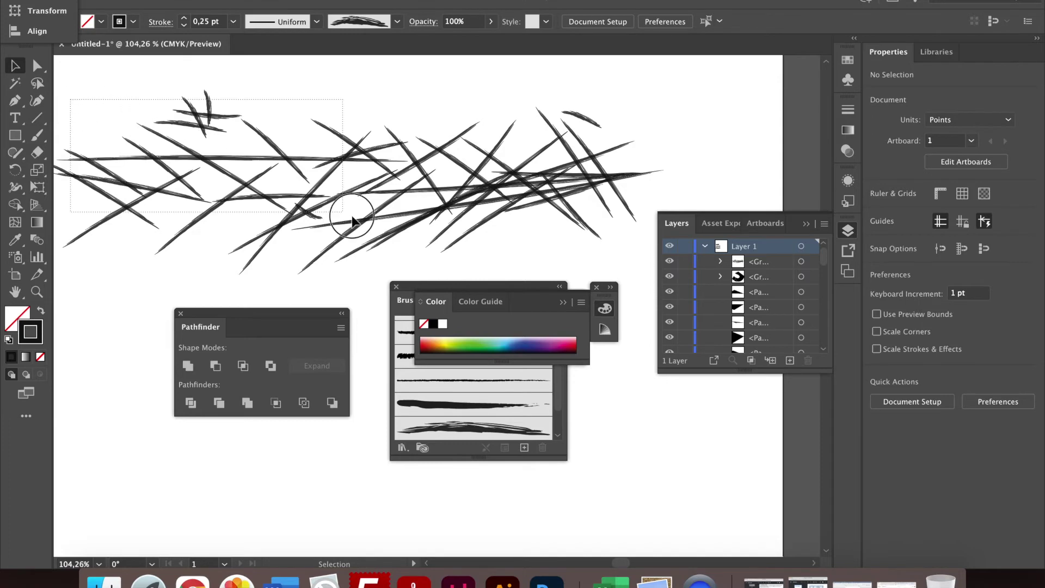
{"action": "left_click", "coordinate": [629, 259]}
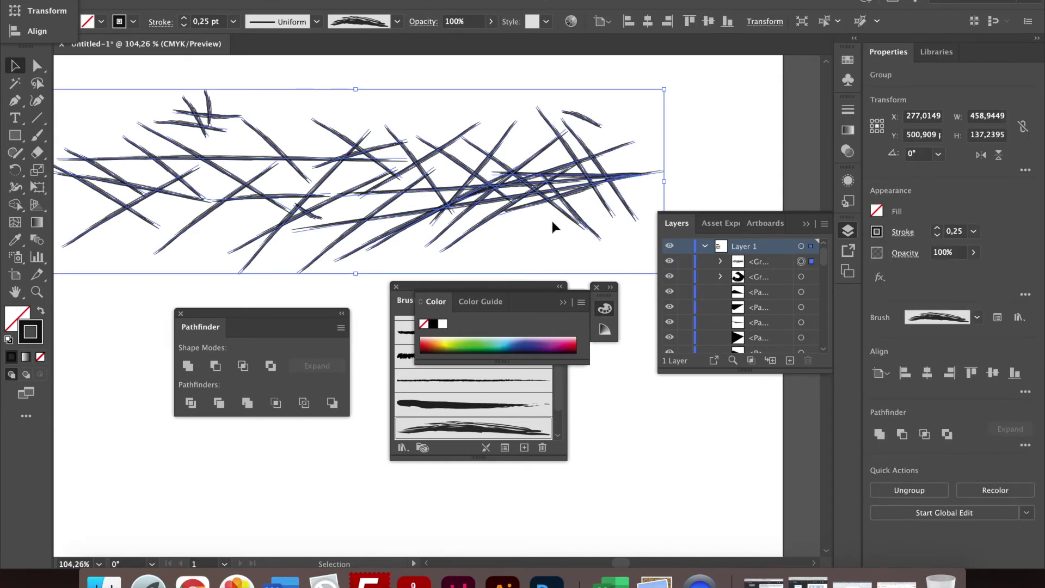
{"action": "scroll", "coordinate": [551, 218], "scroll_direction": "down", "scroll_amount": 1}
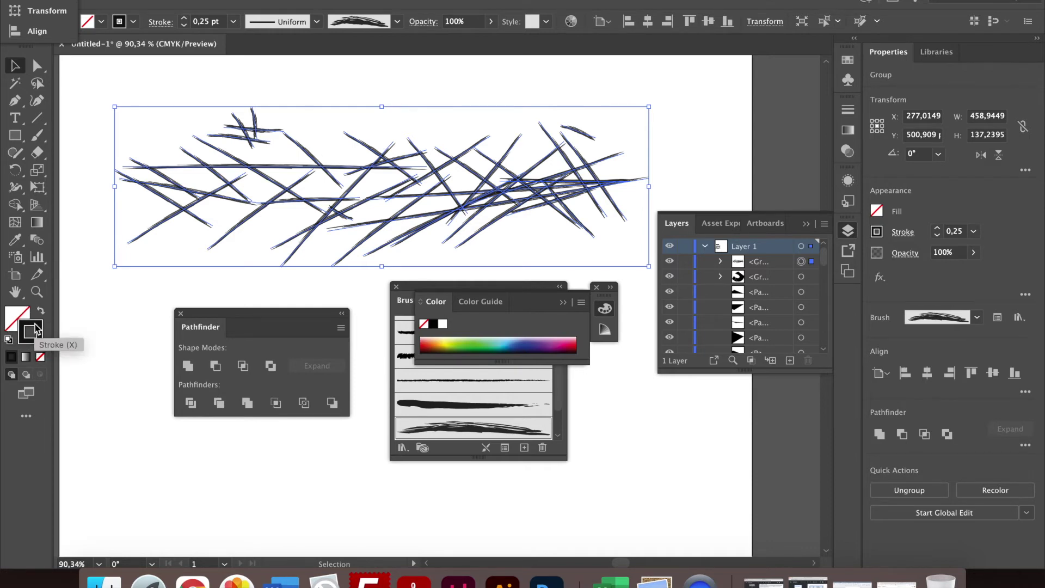
{"action": "scroll", "coordinate": [258, 166], "scroll_direction": "up", "scroll_amount": 3}
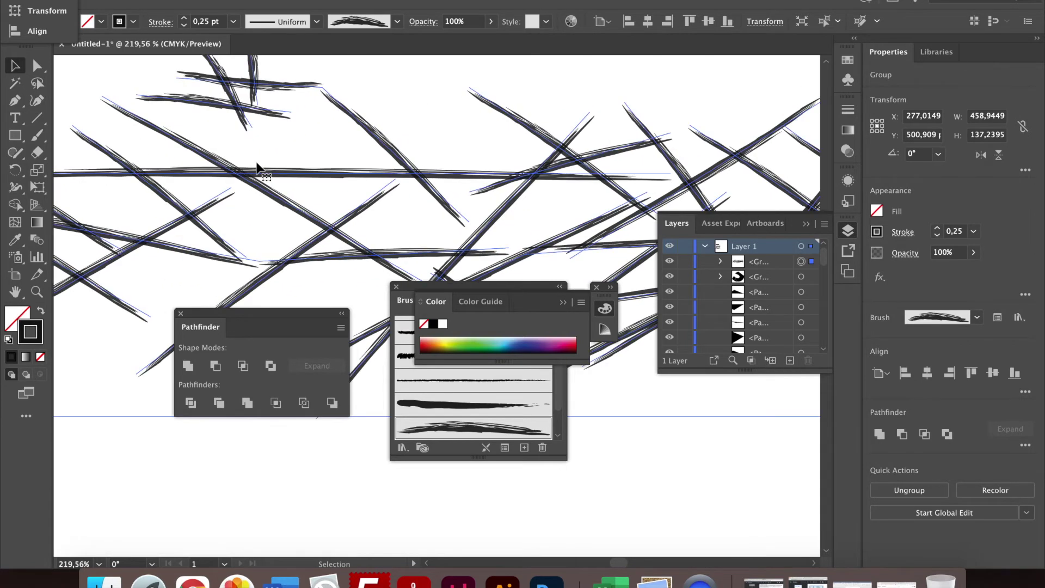
- In Outline view, expand the Dry Ink slash strokes into filled vector shapes via the Object menu
{"action": "key", "text": "ctrl+y"}
{"action": "scroll", "coordinate": [256, 163], "scroll_direction": "left", "scroll_amount": 2}
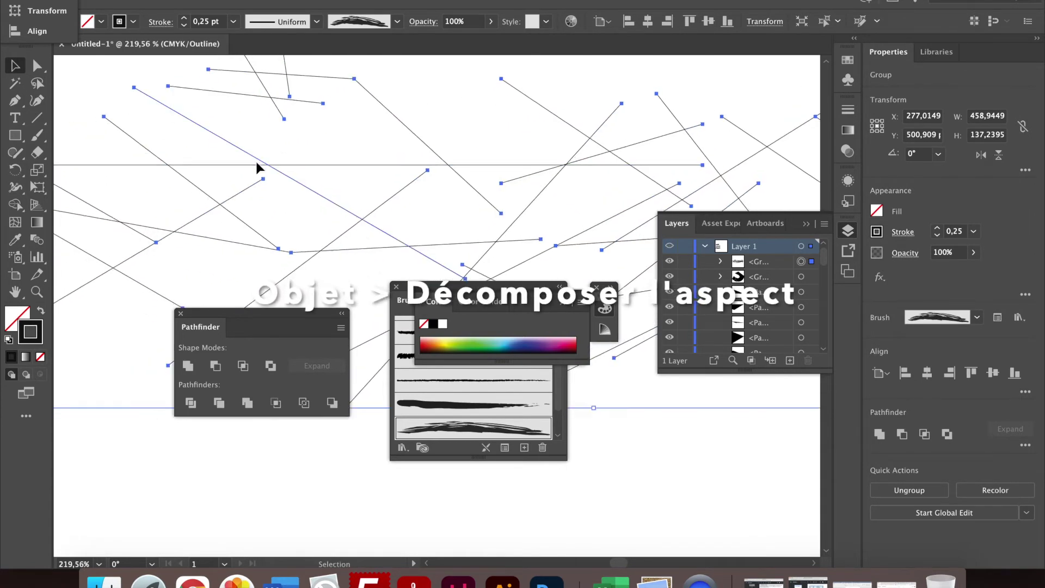
{"action": "left_click", "coordinate": [174, 0]}
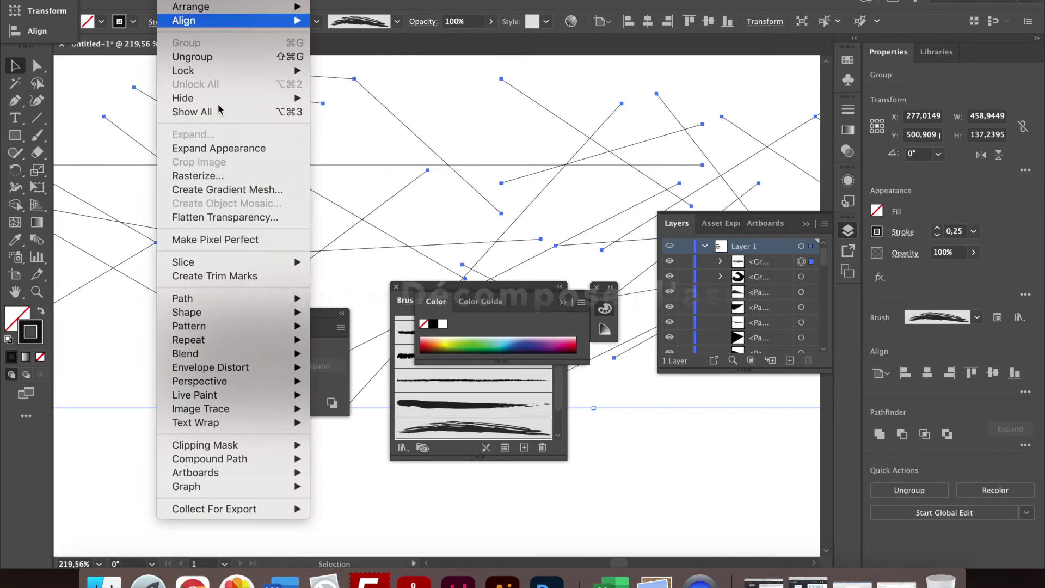
{"action": "left_click", "coordinate": [232, 148]}
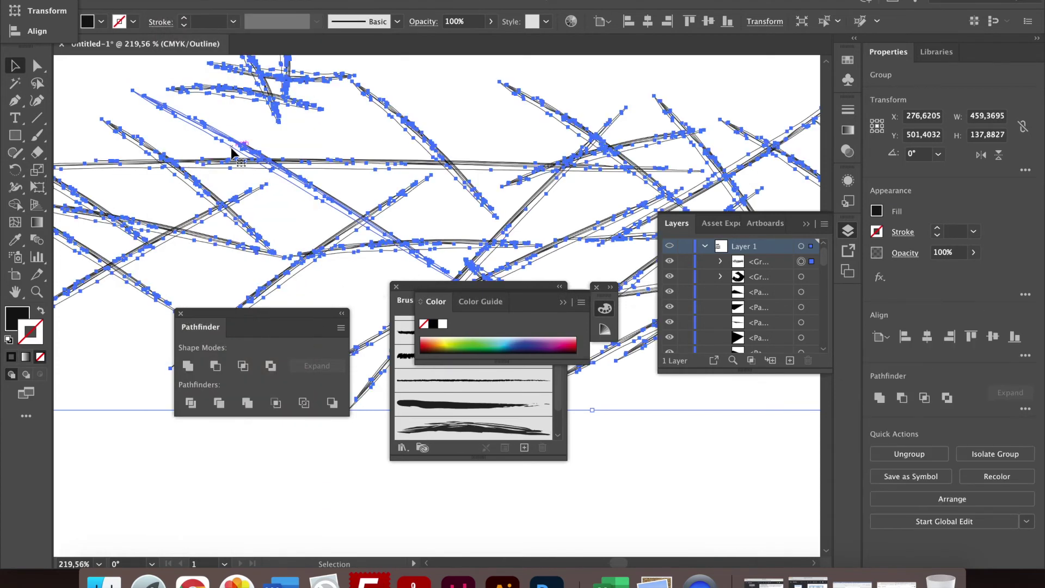
- Reselect the expanded slash-line group and return to full Preview mode
{"action": "left_click", "coordinate": [315, 152]}
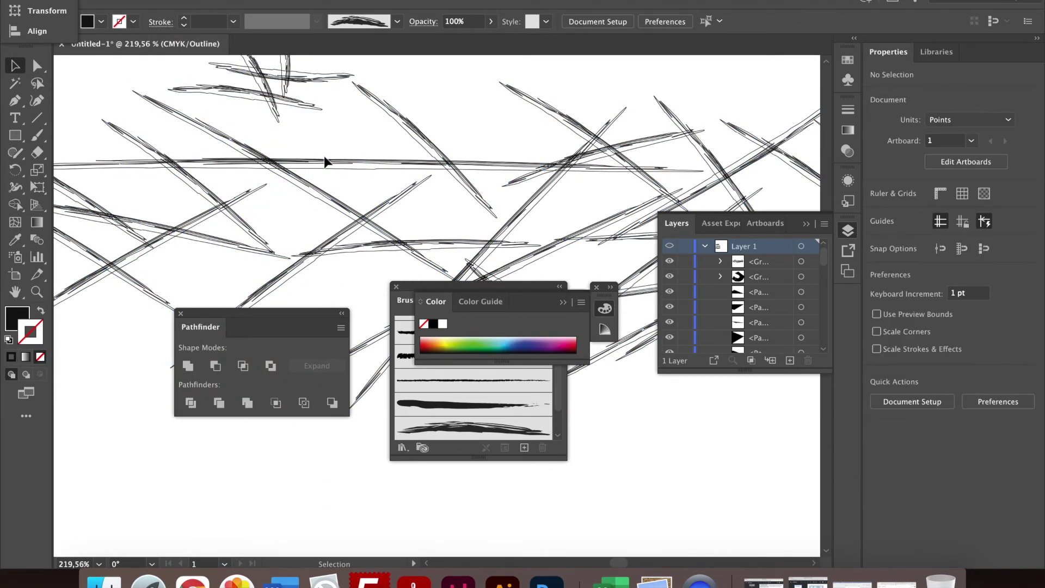
{"action": "left_click", "coordinate": [360, 167]}
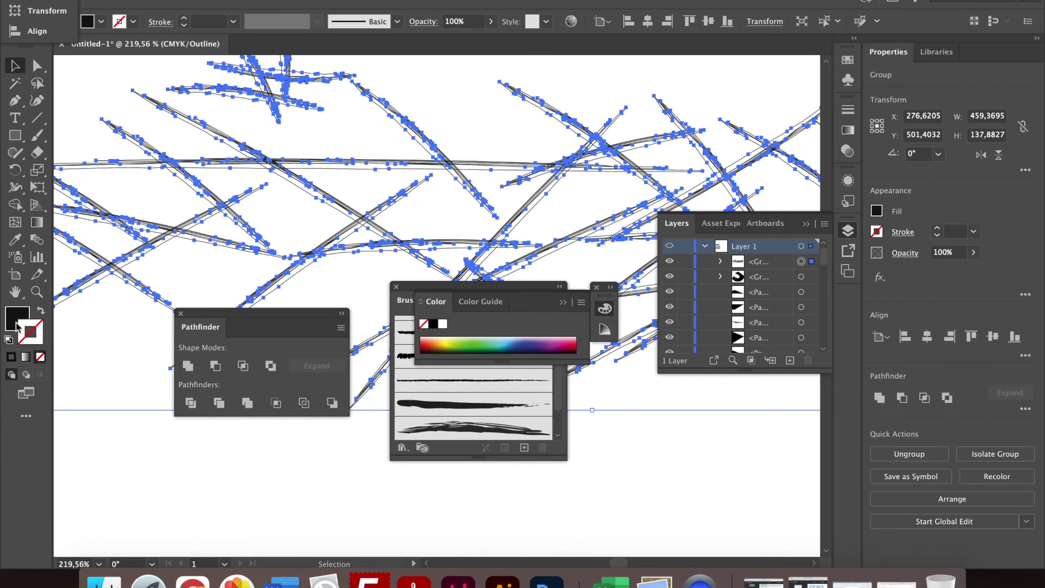
{"action": "scroll", "coordinate": [350, 206], "scroll_direction": "down", "scroll_amount": 3}
{"action": "scroll", "coordinate": [354, 208], "scroll_direction": "down", "scroll_amount": 3}
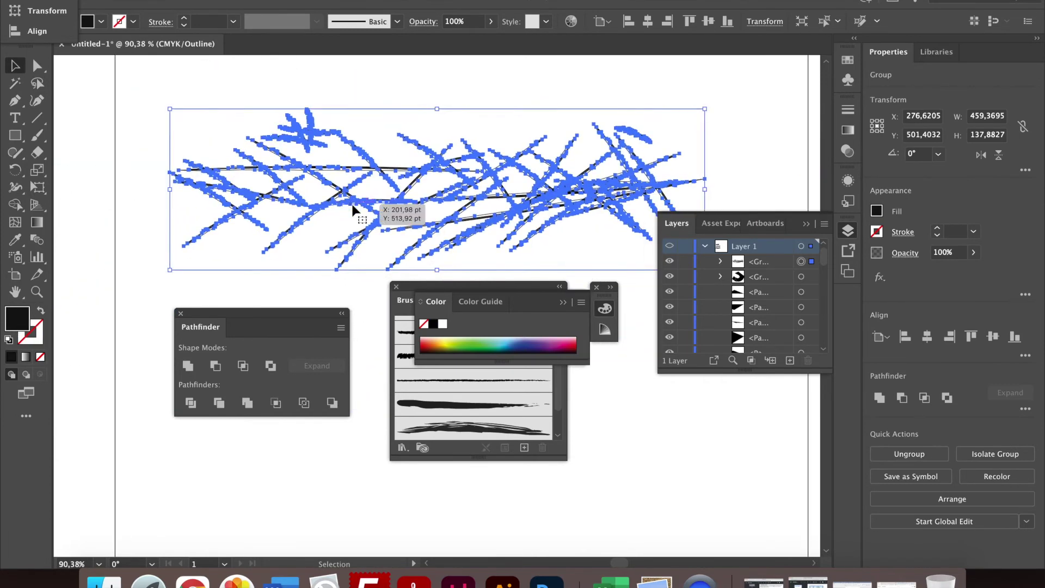
{"action": "key", "text": "ctrl+y"}
{"action": "scroll", "coordinate": [352, 209], "scroll_direction": "up", "scroll_amount": 3}
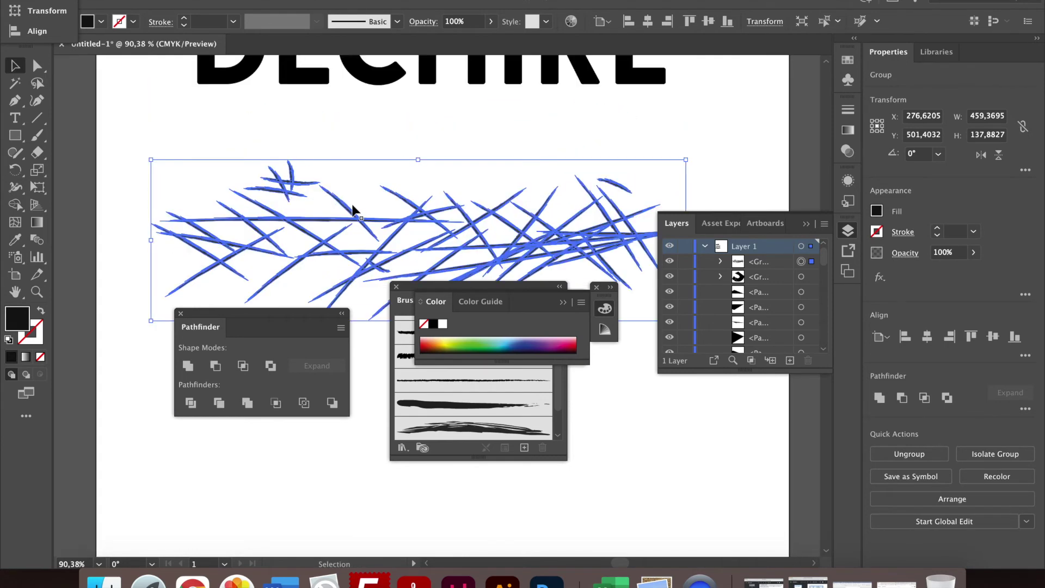
- Move the expanded slash strokes over DÉCHIRÉ and Divide them with the letters in Pathfinder
{"action": "left_click_drag", "start_coordinate": [442, 238], "coordinate": [440, 131]}
{"action": "scroll", "coordinate": [406, 232], "scroll_direction": "up", "scroll_amount": 5}
{"action": "left_click_drag", "start_coordinate": [402, 236], "coordinate": [418, 157]}
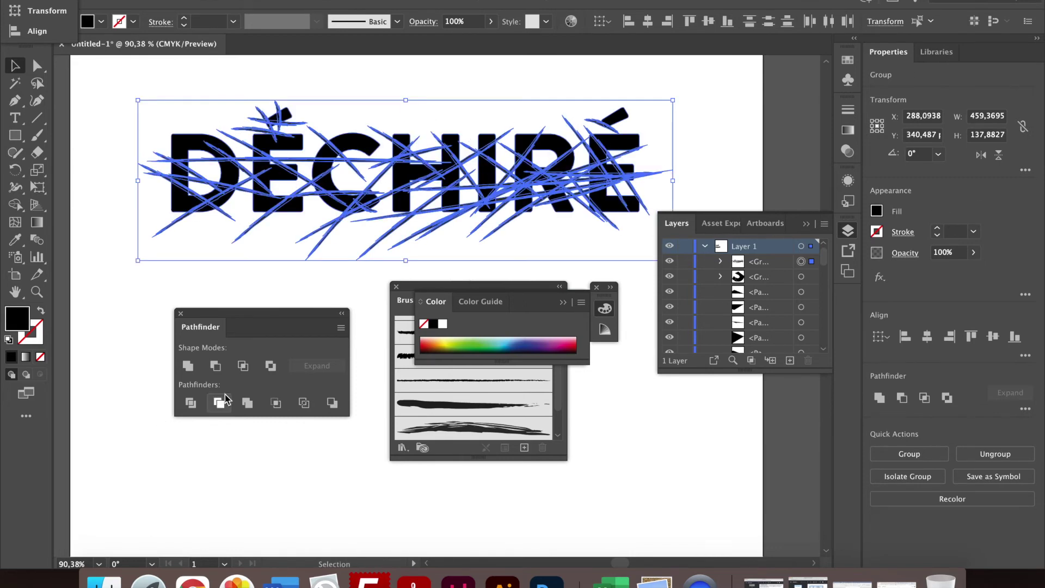
{"action": "left_click", "coordinate": [192, 406]}
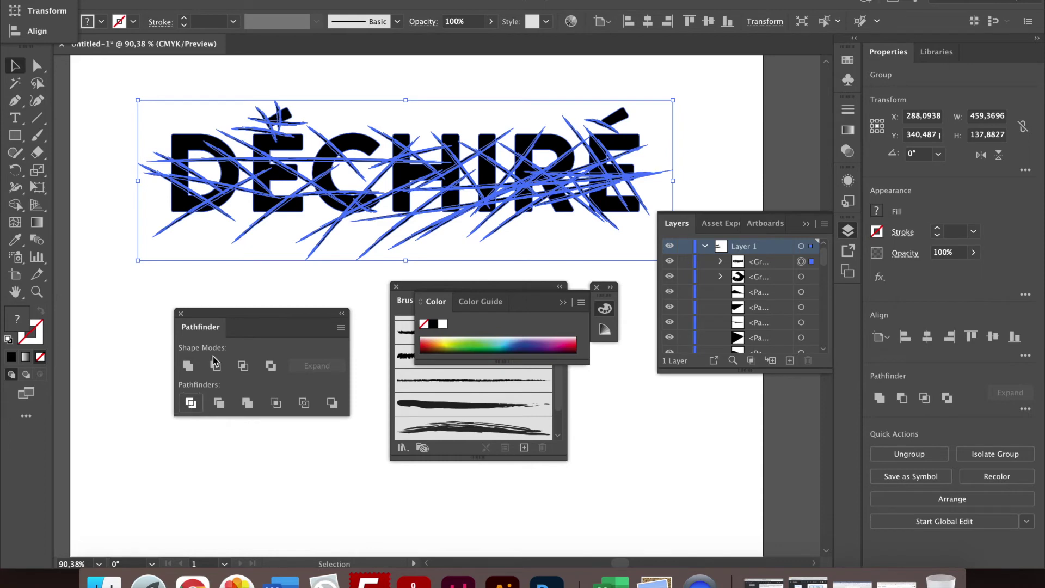
{"action": "scroll", "coordinate": [286, 270], "scroll_direction": "up", "scroll_amount": 3}
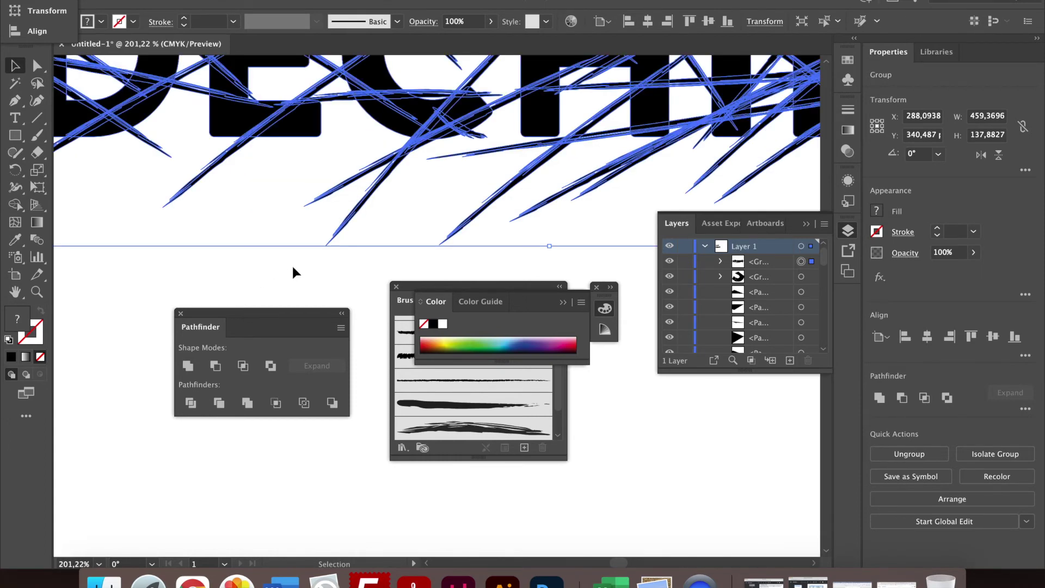
{"action": "scroll", "coordinate": [292, 267], "scroll_direction": "up", "scroll_amount": 2}
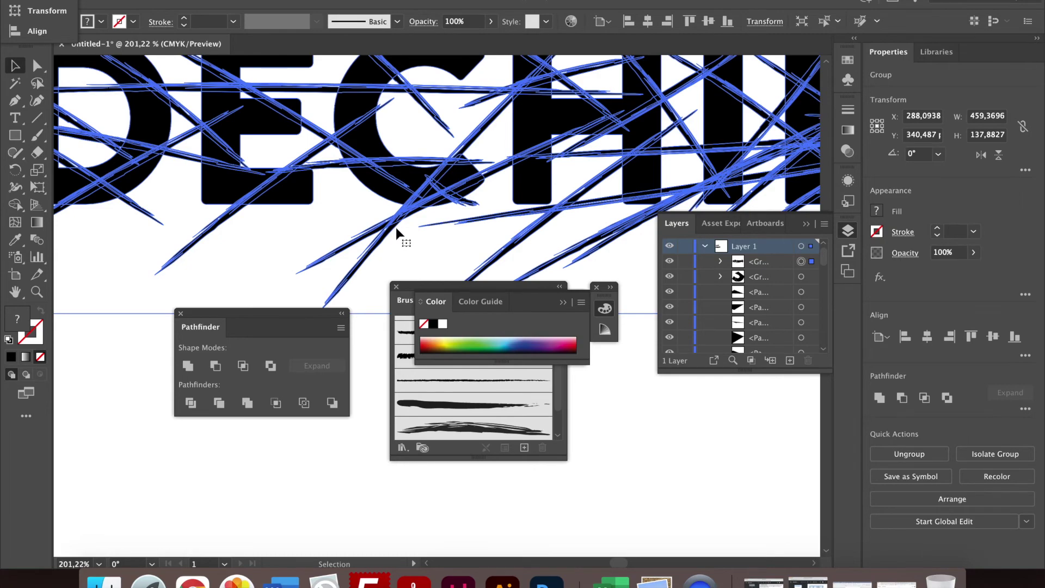
{"action": "scroll", "coordinate": [397, 227], "scroll_direction": "down", "scroll_amount": 2}
{"action": "scroll", "coordinate": [396, 228], "scroll_direction": "down", "scroll_amount": 3}
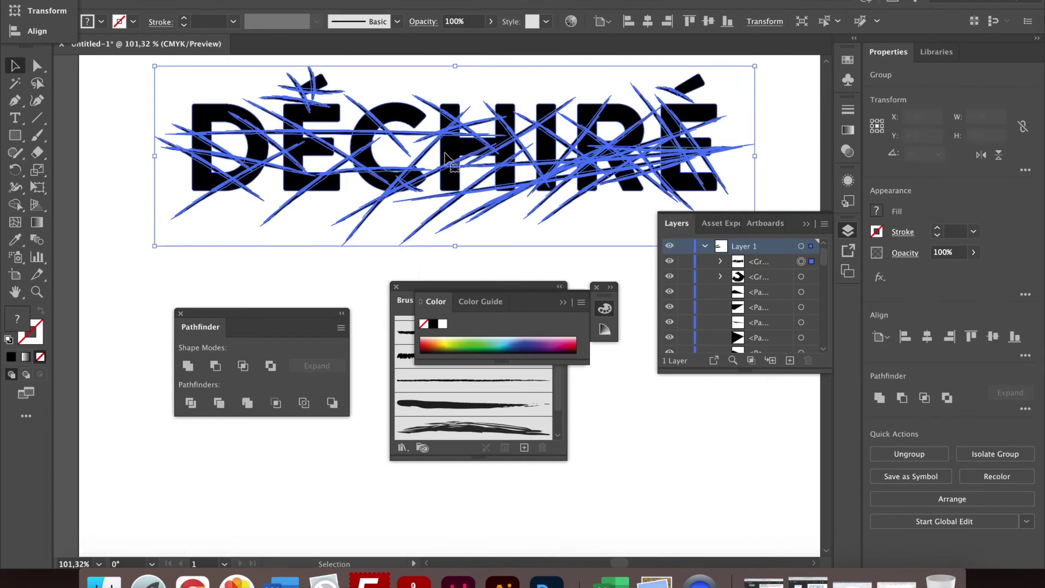
- Enter isolation mode on the divided DÉCHIRÉ group and zoom in on its letters
{"action": "double_click", "coordinate": [445, 155]}
{"action": "scroll", "coordinate": [380, 159], "scroll_direction": "up", "scroll_amount": 3}
{"action": "scroll", "coordinate": [299, 140], "scroll_direction": "up", "scroll_amount": 2}
{"action": "scroll", "coordinate": [180, 144], "scroll_direction": "up", "scroll_amount": 2}
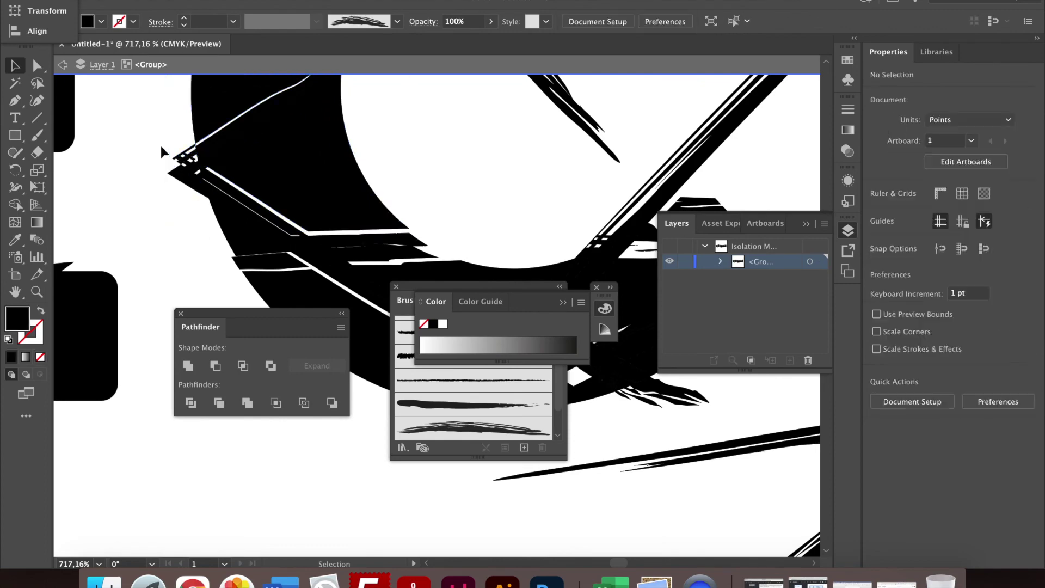
{"action": "scroll", "coordinate": [280, 174], "scroll_direction": "right", "scroll_amount": 5}
{"action": "scroll", "coordinate": [233, 93], "scroll_direction": "right", "scroll_amount": 5}
{"action": "scroll", "coordinate": [315, 205], "scroll_direction": "right", "scroll_amount": 5}
{"action": "scroll", "coordinate": [426, 240], "scroll_direction": "right", "scroll_amount": 5}
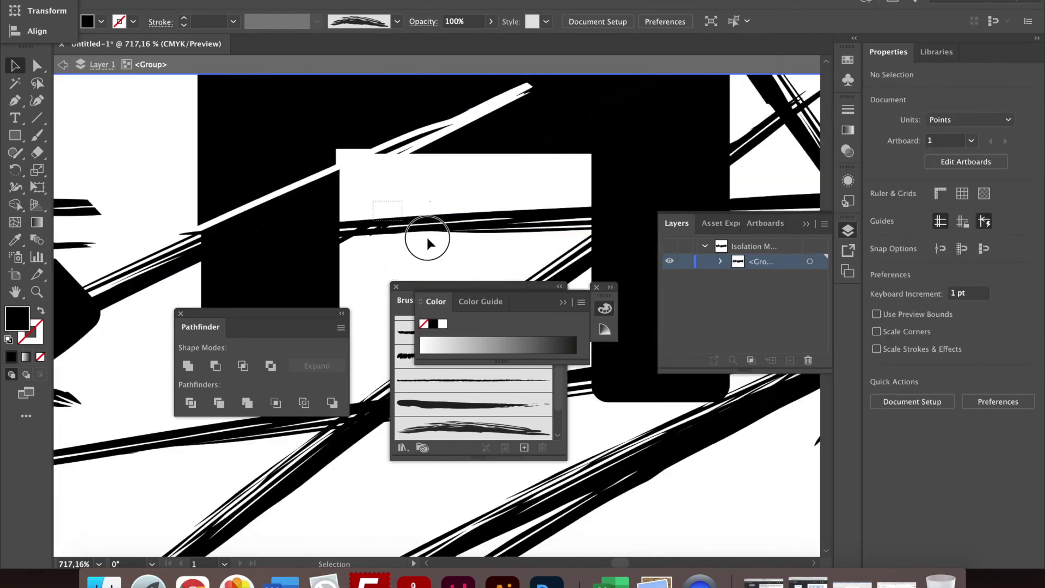
{"action": "scroll", "coordinate": [426, 235], "scroll_direction": "right", "scroll_amount": 5}
- Select and inspect individual crack fragments and stray stroke pieces one at a time
{"action": "left_click", "coordinate": [390, 171]}
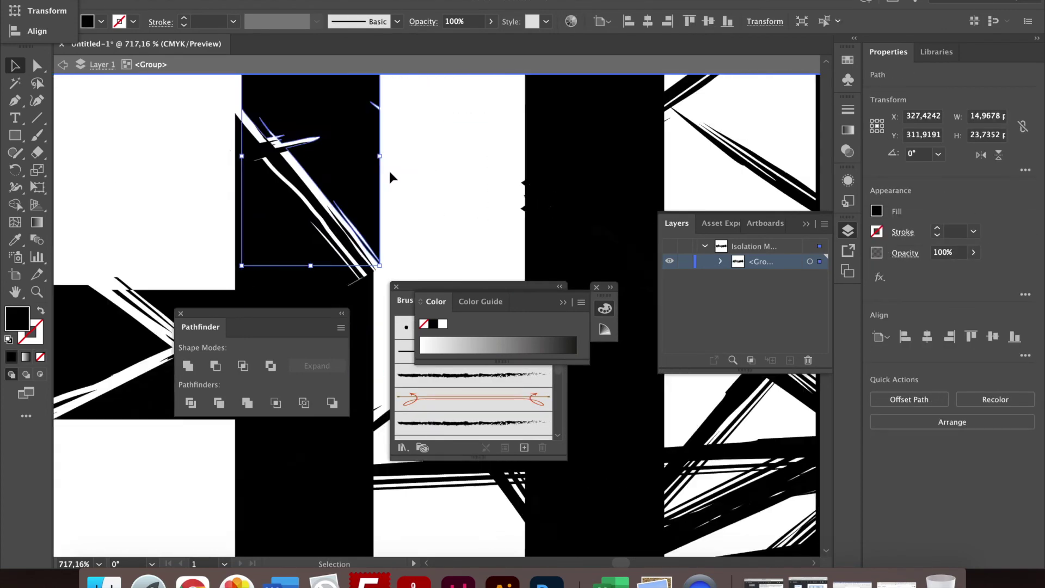
{"action": "scroll", "coordinate": [390, 171], "scroll_direction": "right", "scroll_amount": 5}
{"action": "left_click", "coordinate": [341, 161]}
{"action": "scroll", "coordinate": [268, 216], "scroll_direction": "right", "scroll_amount": 5}
{"action": "scroll", "coordinate": [275, 217], "scroll_direction": "up", "scroll_amount": 1}
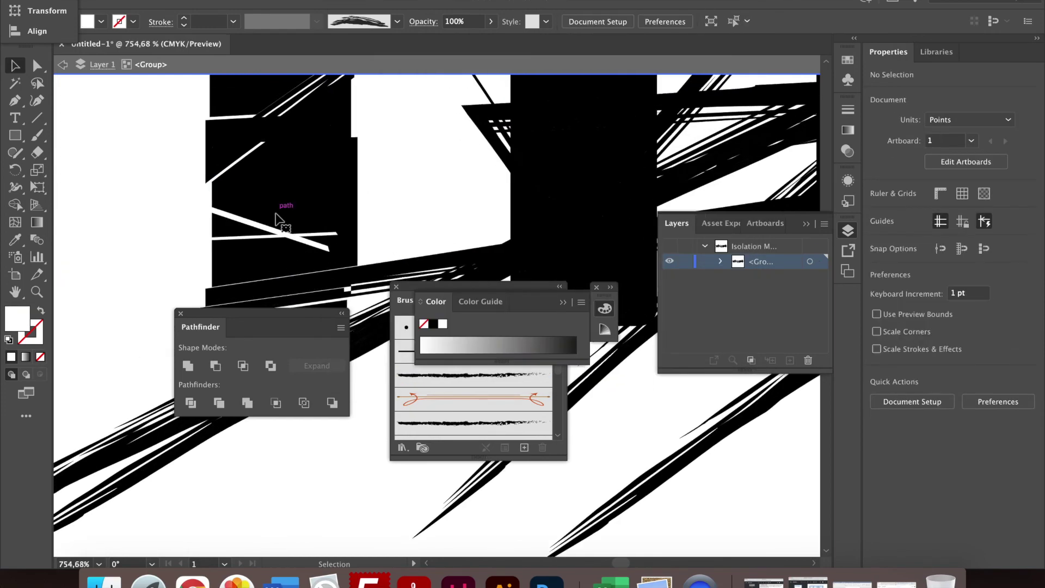
{"action": "scroll", "coordinate": [269, 229], "scroll_direction": "down", "scroll_amount": 5}
{"action": "scroll", "coordinate": [268, 228], "scroll_direction": "up", "scroll_amount": 5}
{"action": "left_click", "coordinate": [141, 264]}
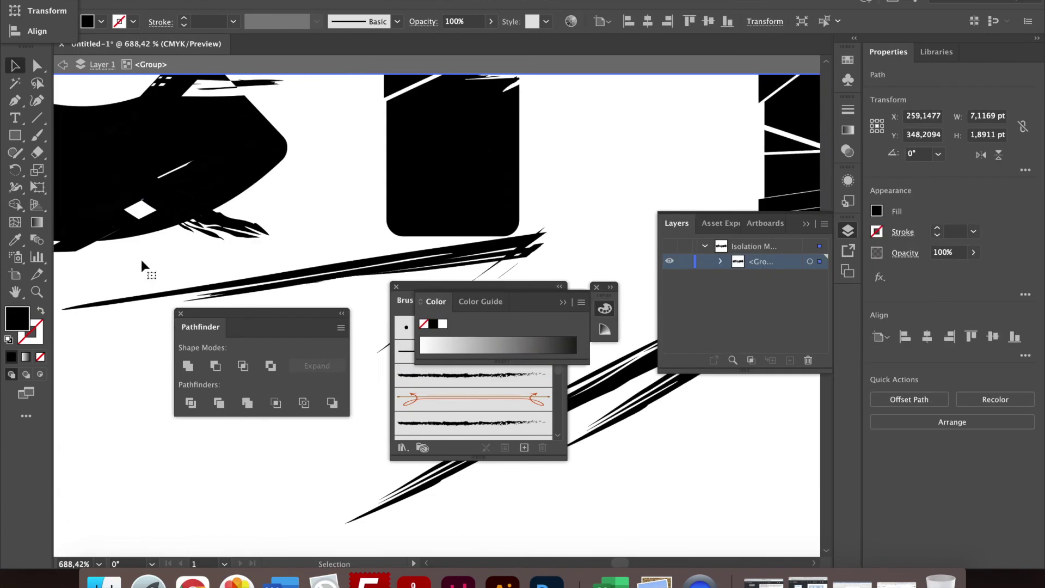
{"action": "scroll", "coordinate": [269, 203], "scroll_direction": "right", "scroll_amount": 3}
{"action": "scroll", "coordinate": [222, 145], "scroll_direction": "up", "scroll_amount": 2}
{"action": "left_click", "coordinate": [303, 182]}
{"action": "scroll", "coordinate": [557, 180], "scroll_direction": "down", "scroll_amount": 2}
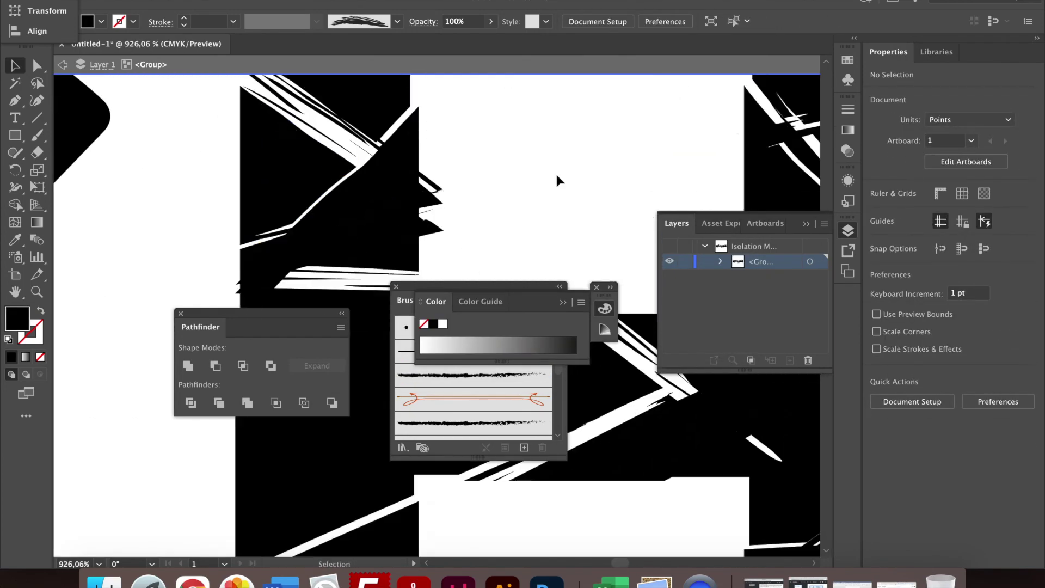
{"action": "scroll", "coordinate": [557, 174], "scroll_direction": "down", "scroll_amount": 3}
{"action": "left_click", "coordinate": [518, 163]}
{"action": "scroll", "coordinate": [518, 163], "scroll_direction": "down", "scroll_amount": 3}
{"action": "scroll", "coordinate": [592, 256], "scroll_direction": "down", "scroll_amount": 3}
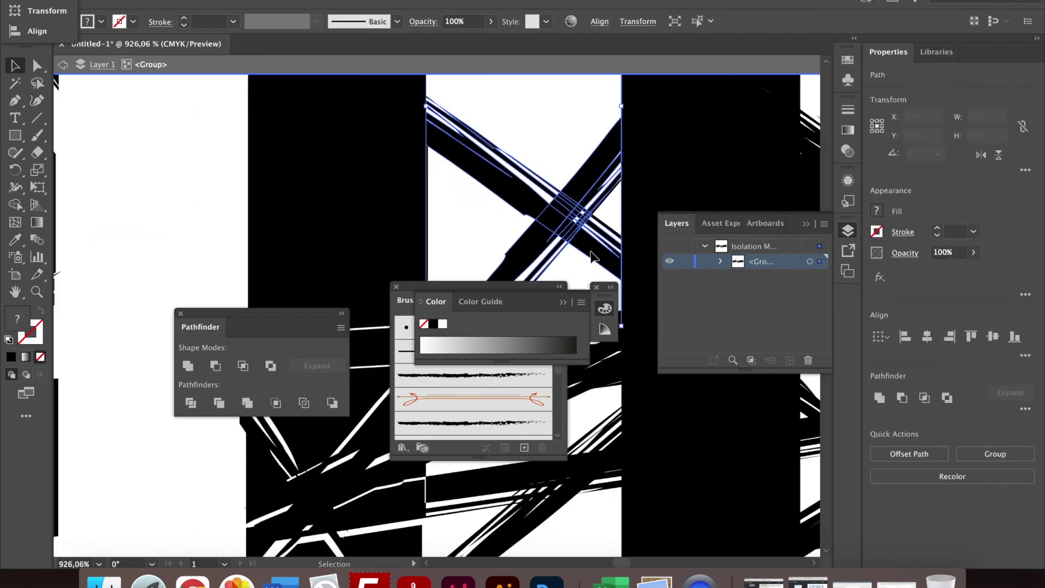
{"action": "left_click", "coordinate": [593, 256]}
{"action": "scroll", "coordinate": [345, 140], "scroll_direction": "down", "scroll_amount": 3}
{"action": "scroll", "coordinate": [548, 159], "scroll_direction": "down", "scroll_amount": 3}
{"action": "scroll", "coordinate": [326, 190], "scroll_direction": "down", "scroll_amount": 3}
{"action": "left_click", "coordinate": [326, 214]}
{"action": "left_click", "coordinate": [266, 241]}
{"action": "scroll", "coordinate": [294, 140], "scroll_direction": "down", "scroll_amount": 2}
{"action": "scroll", "coordinate": [239, 219], "scroll_direction": "up", "scroll_amount": 2}
- Select the white crack pieces, the E's middle-bar piece and a black triangular fragment
{"action": "left_click", "coordinate": [240, 218]}
{"action": "left_click", "coordinate": [214, 234]}
{"action": "scroll", "coordinate": [350, 289], "scroll_direction": "down", "scroll_amount": 3}
{"action": "scroll", "coordinate": [266, 180], "scroll_direction": "down", "scroll_amount": 2}
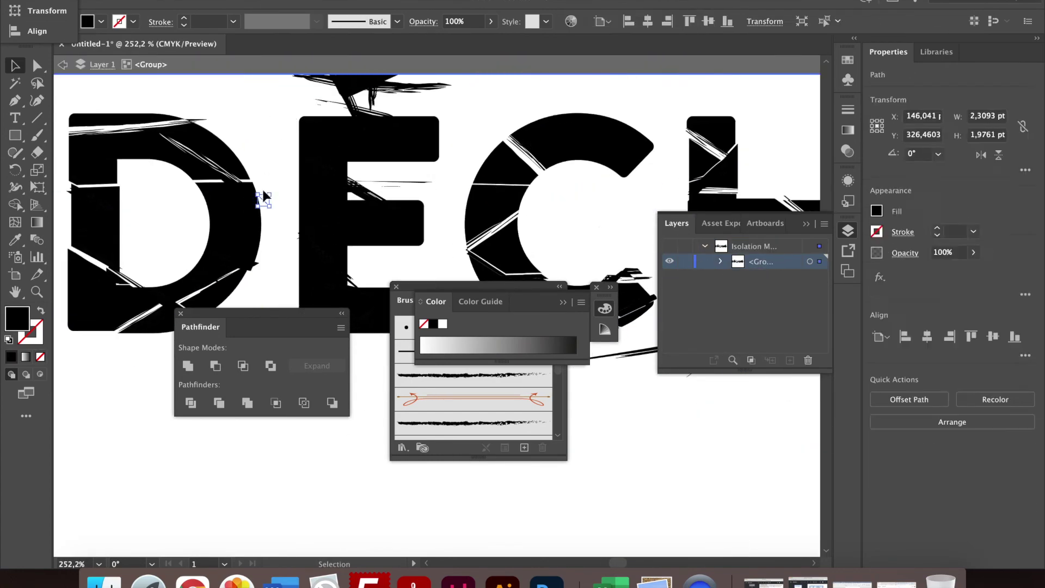
{"action": "scroll", "coordinate": [266, 179], "scroll_direction": "up", "scroll_amount": 3}
{"action": "scroll", "coordinate": [316, 182], "scroll_direction": "up", "scroll_amount": 3}
{"action": "scroll", "coordinate": [273, 177], "scroll_direction": "up", "scroll_amount": 3}
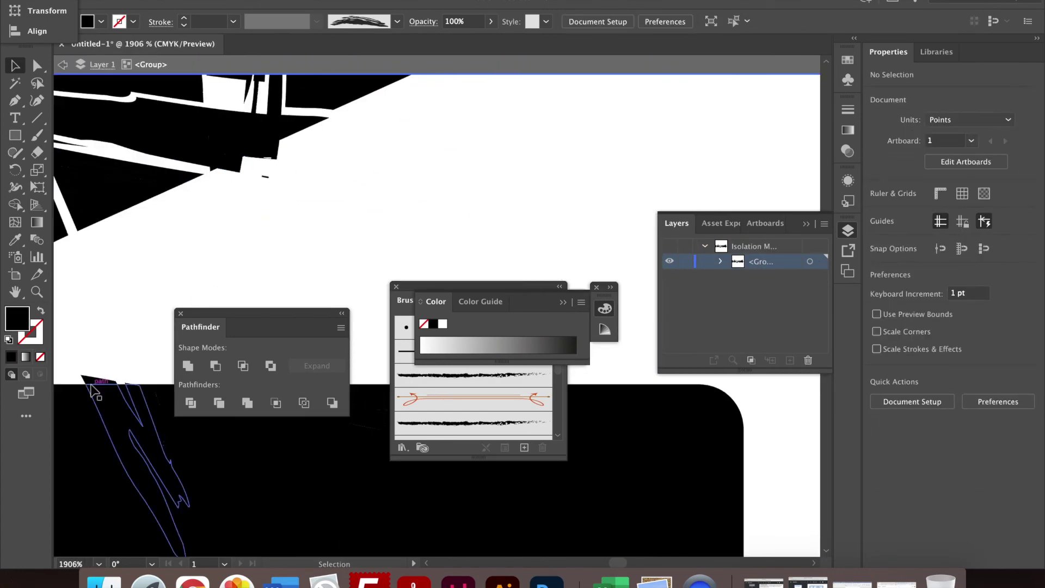
{"action": "scroll", "coordinate": [272, 178], "scroll_direction": "down", "scroll_amount": 5}
{"action": "scroll", "coordinate": [281, 261], "scroll_direction": "up", "scroll_amount": 2}
{"action": "scroll", "coordinate": [174, 251], "scroll_direction": "up", "scroll_amount": 2}
{"action": "left_click", "coordinate": [227, 239]}
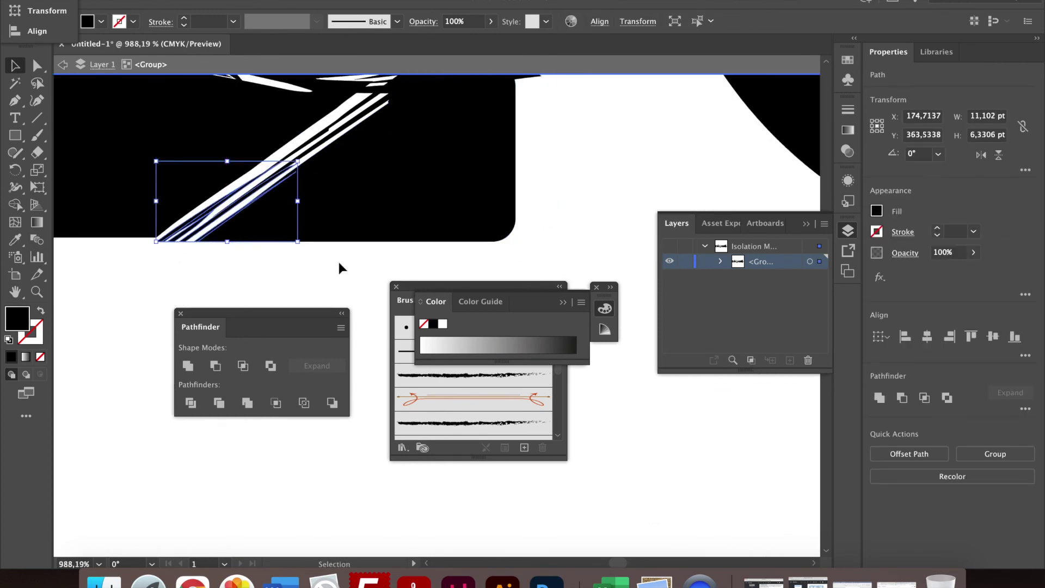
{"action": "scroll", "coordinate": [300, 171], "scroll_direction": "down", "scroll_amount": 3}
{"action": "scroll", "coordinate": [645, 175], "scroll_direction": "down", "scroll_amount": 3}
{"action": "left_click", "coordinate": [408, 235]}
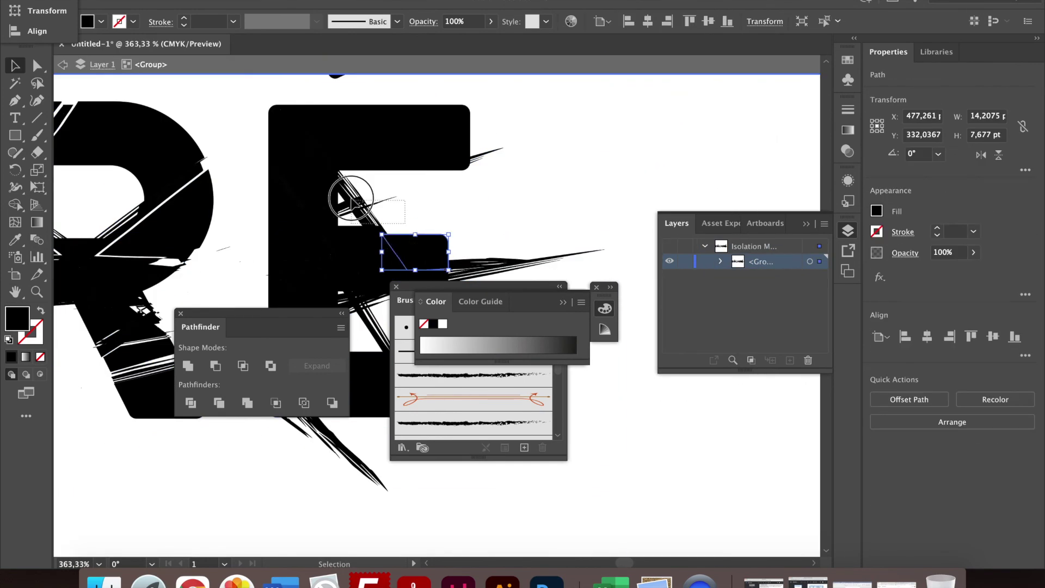
{"action": "scroll", "coordinate": [376, 207], "scroll_direction": "up", "scroll_amount": 4}
{"action": "left_click", "coordinate": [245, 117]}
{"action": "scroll", "coordinate": [181, 117], "scroll_direction": "down", "scroll_amount": 3}
{"action": "scroll", "coordinate": [576, 164], "scroll_direction": "down", "scroll_amount": 2}
{"action": "scroll", "coordinate": [486, 240], "scroll_direction": "up", "scroll_amount": 2}
{"action": "scroll", "coordinate": [240, 190], "scroll_direction": "down", "scroll_amount": 2}
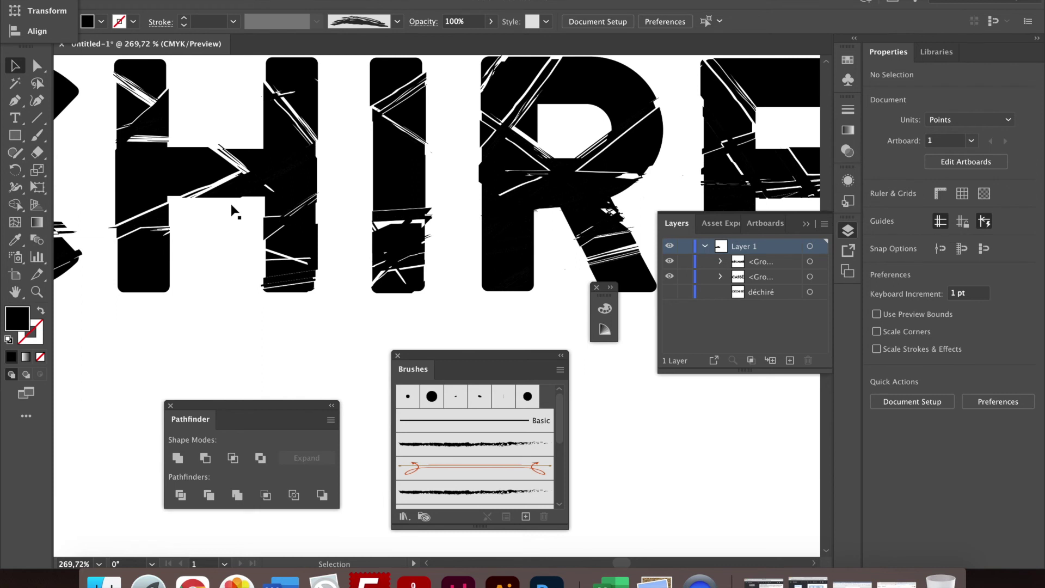
- Zoom out to view both cracked words and select the CASSÉ group
{"action": "scroll", "coordinate": [233, 212], "scroll_direction": "down", "scroll_amount": 5}
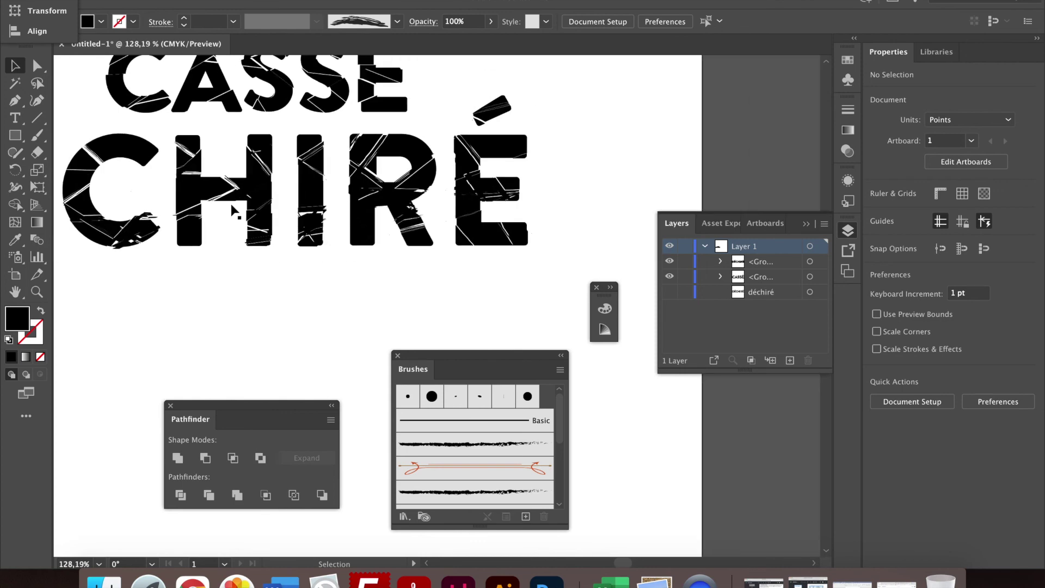
{"action": "scroll", "coordinate": [233, 212], "scroll_direction": "left", "scroll_amount": 2}
{"action": "scroll", "coordinate": [233, 211], "scroll_direction": "up", "scroll_amount": 1}
{"action": "scroll", "coordinate": [234, 212], "scroll_direction": "down", "scroll_amount": 2}
{"action": "left_click", "coordinate": [305, 144]}
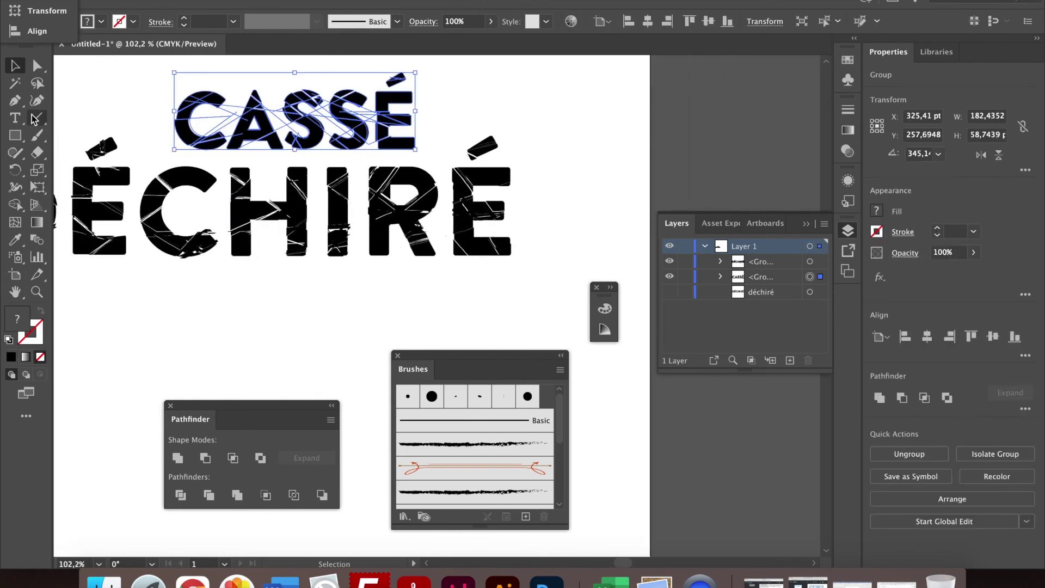
- With the Rectangle tool active, set the fill colour to yellow F9F200
{"action": "left_click", "coordinate": [18, 132]}
{"action": "double_click", "coordinate": [21, 331]}
{"action": "left_click", "coordinate": [502, 225]}
{"action": "left_click", "coordinate": [535, 132]}
{"action": "left_click", "coordinate": [698, 134]}
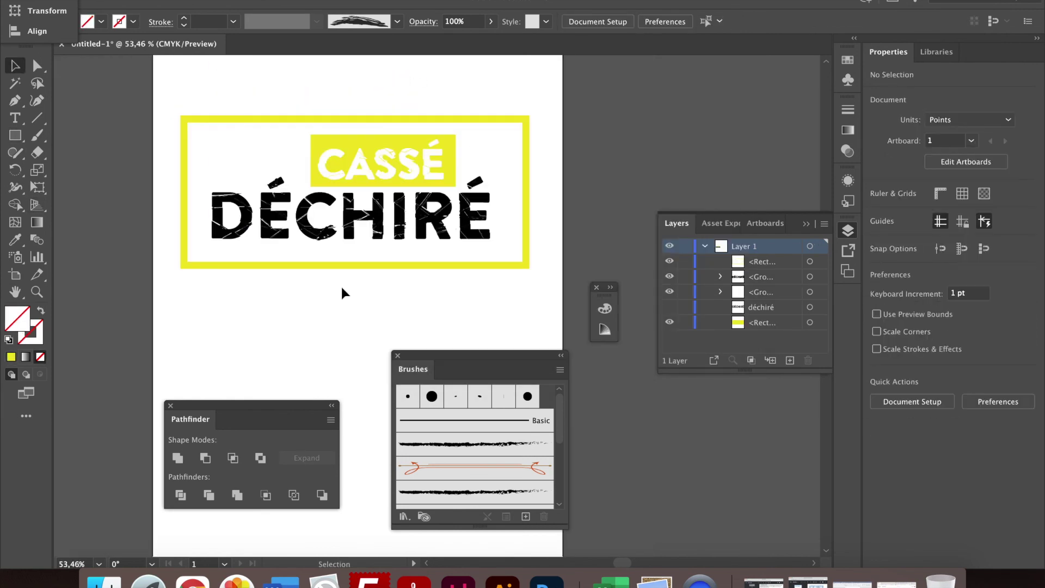
{"action": "scroll", "coordinate": [342, 293], "scroll_direction": "up", "scroll_amount": 2}
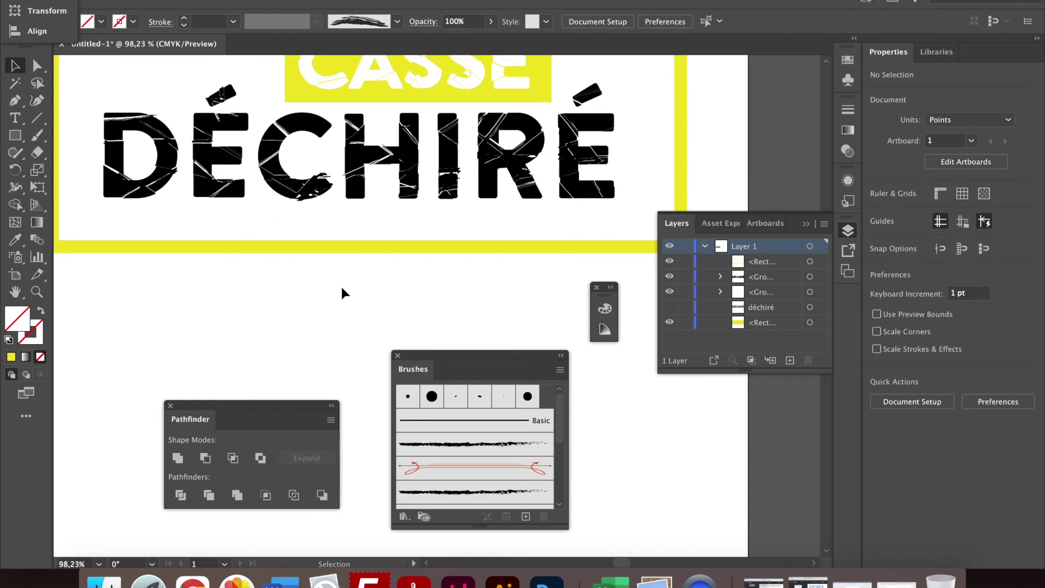
{"action": "scroll", "coordinate": [342, 293], "scroll_direction": "down", "scroll_amount": 3}
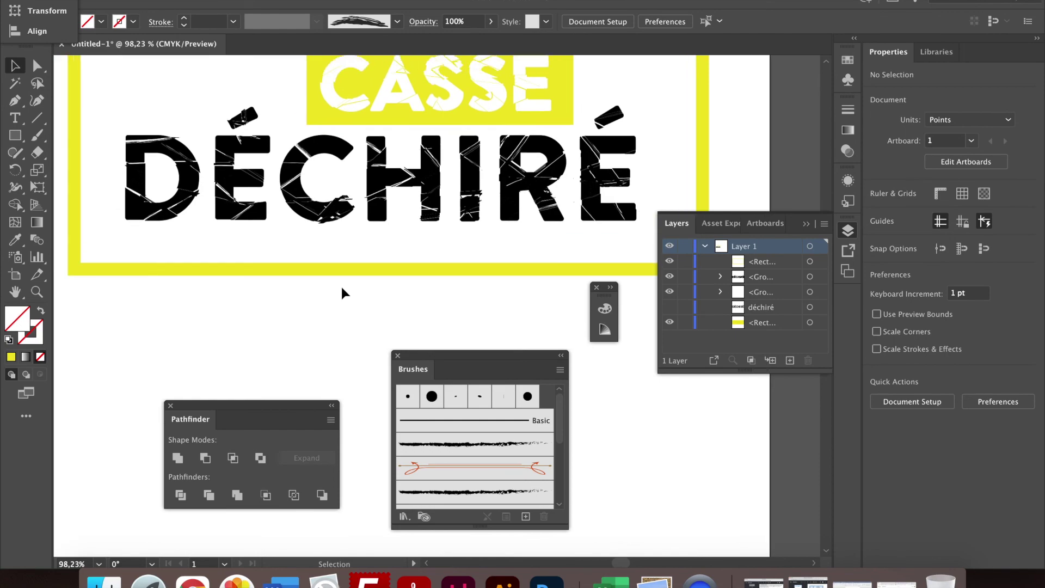